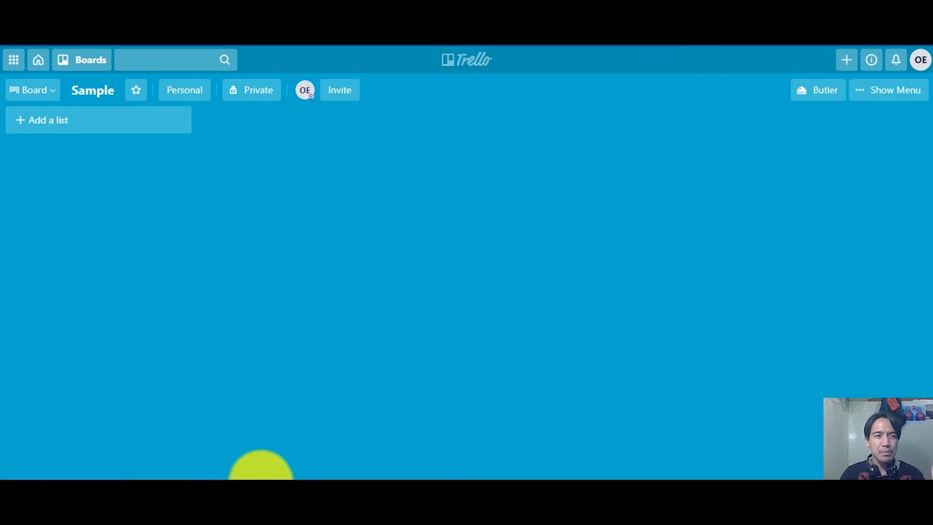
# - Look through the recent and personal boards in the boards list, then close it
pyautogui.click(88, 64)
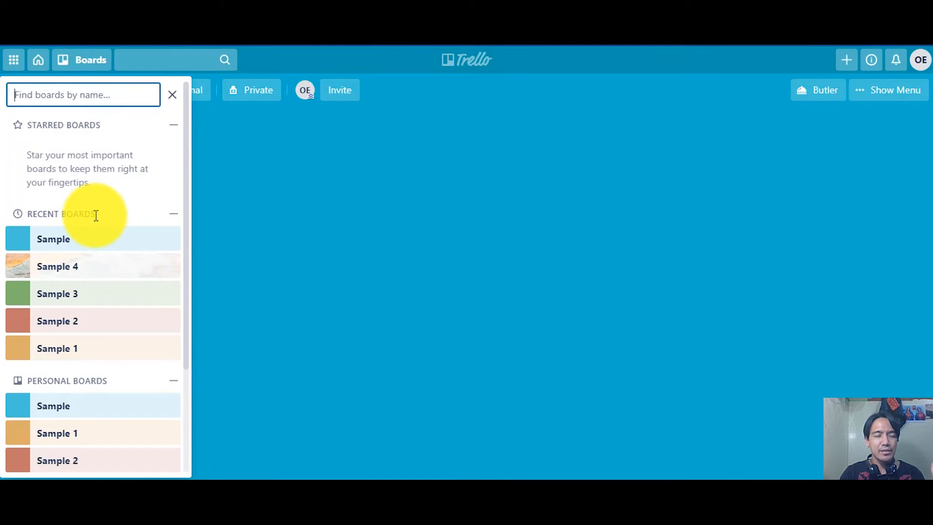
pyautogui.scroll(-1, 97, 215)
pyautogui.scroll(-1, 96, 215)
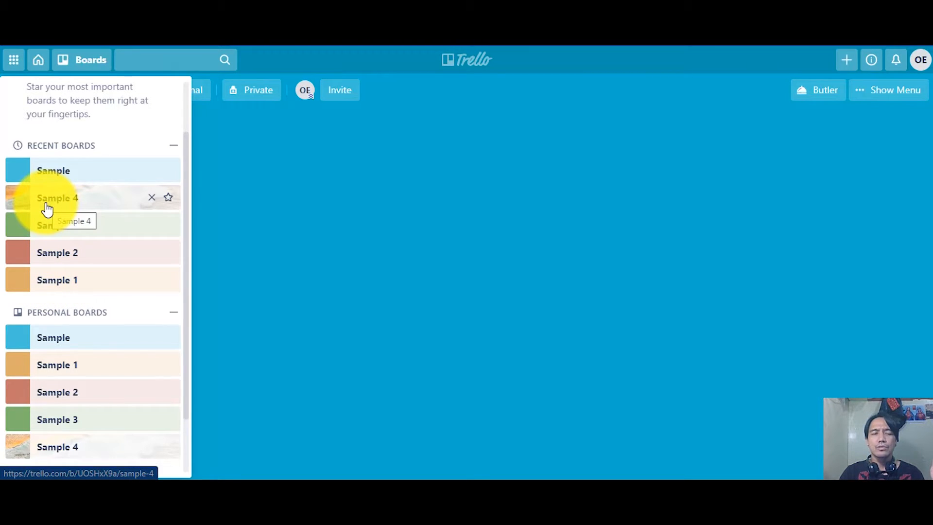
pyautogui.click(221, 204)
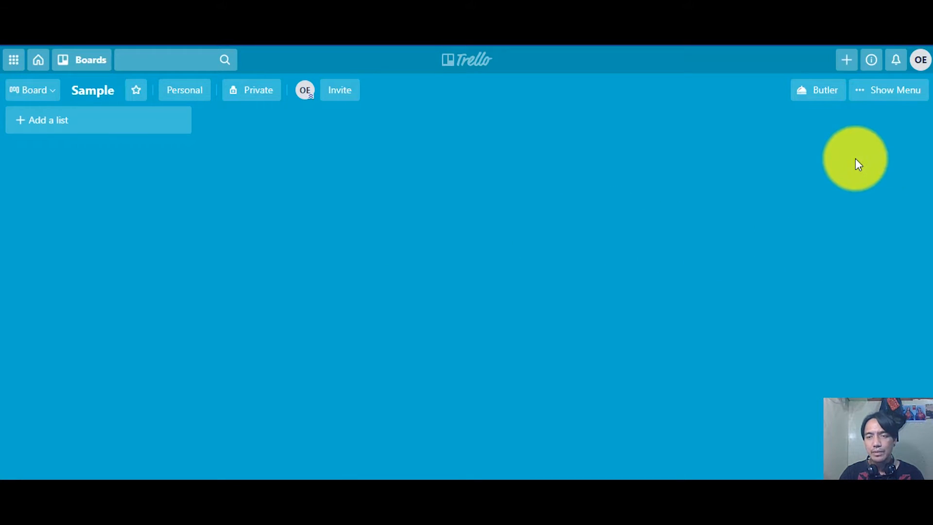
# - Browse the Unsplash photos offered as backgrounds for the Sample board
pyautogui.click(882, 94)
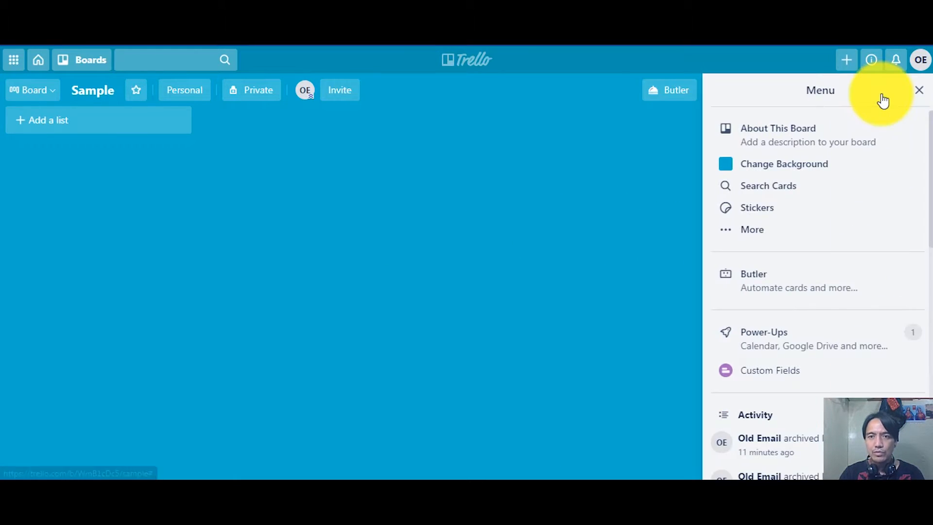
pyautogui.click(790, 171)
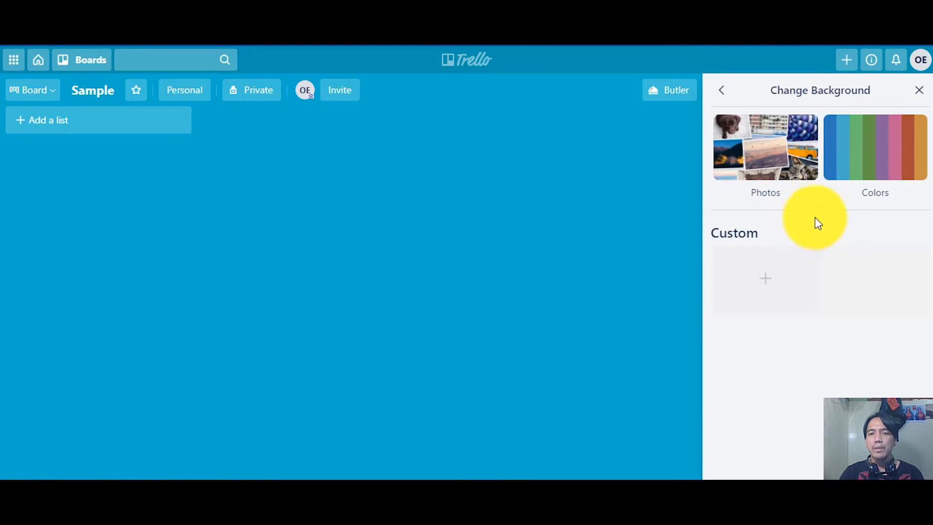
pyautogui.click(781, 173)
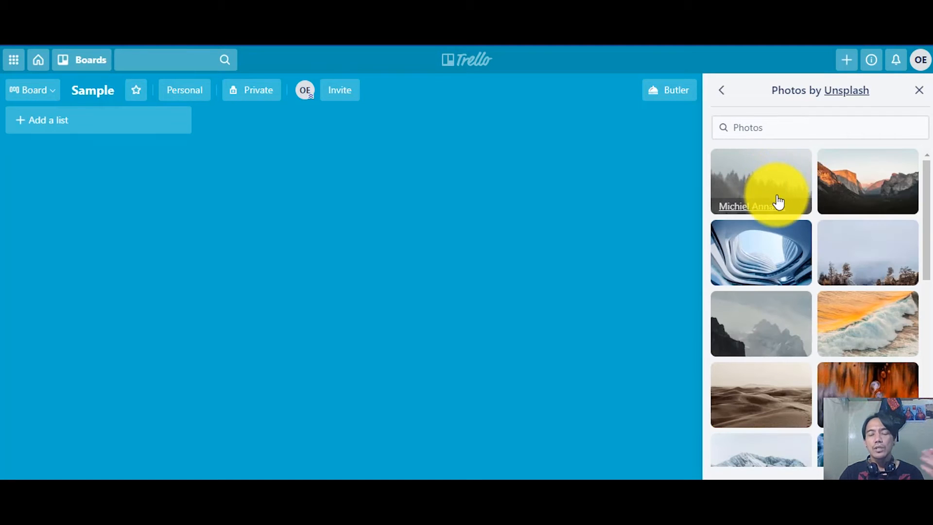
pyautogui.scroll(-5, 808, 334)
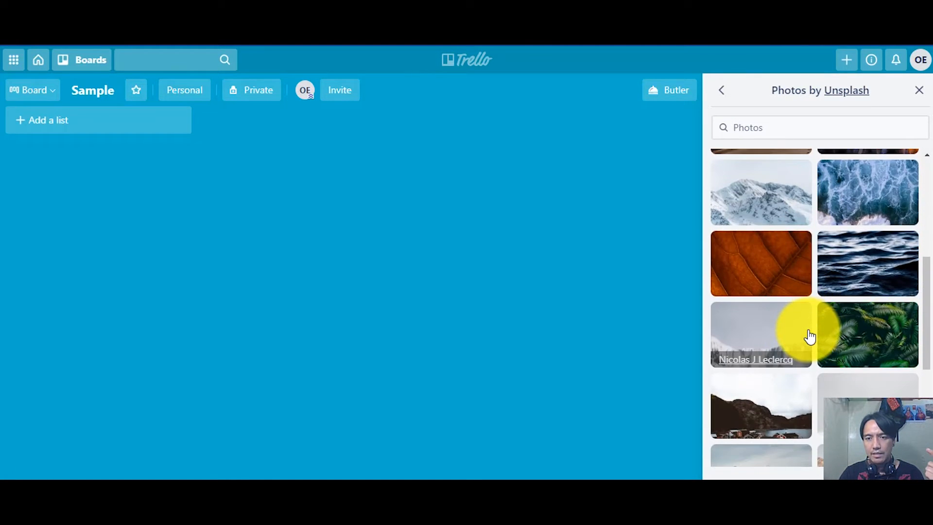
pyautogui.scroll(-5, 809, 335)
pyautogui.scroll(-6, 809, 335)
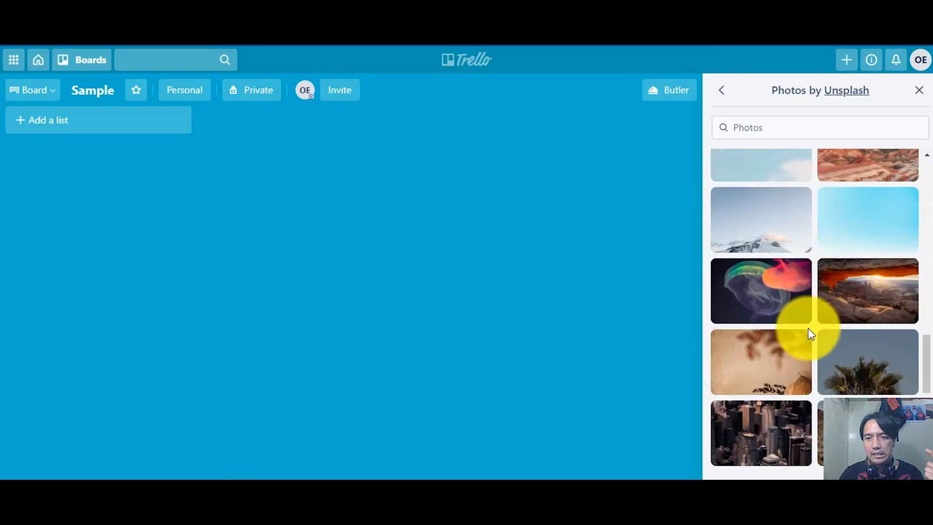
pyautogui.scroll(6, 807, 336)
pyautogui.scroll(-7, 775, 340)
pyautogui.scroll(2, 770, 330)
pyautogui.scroll(10, 770, 331)
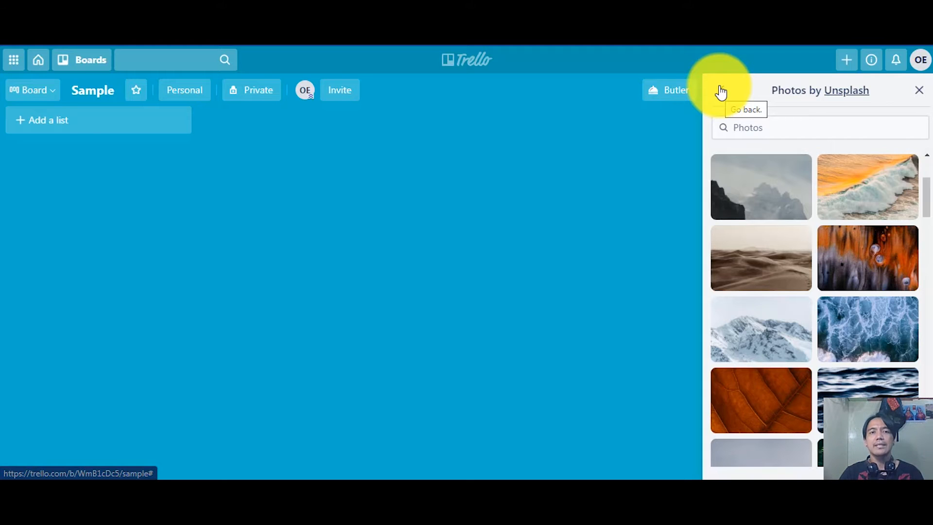
# - View the solid colors offered as board backgrounds, leaving without picking one
pyautogui.click(720, 93)
pyautogui.click(843, 162)
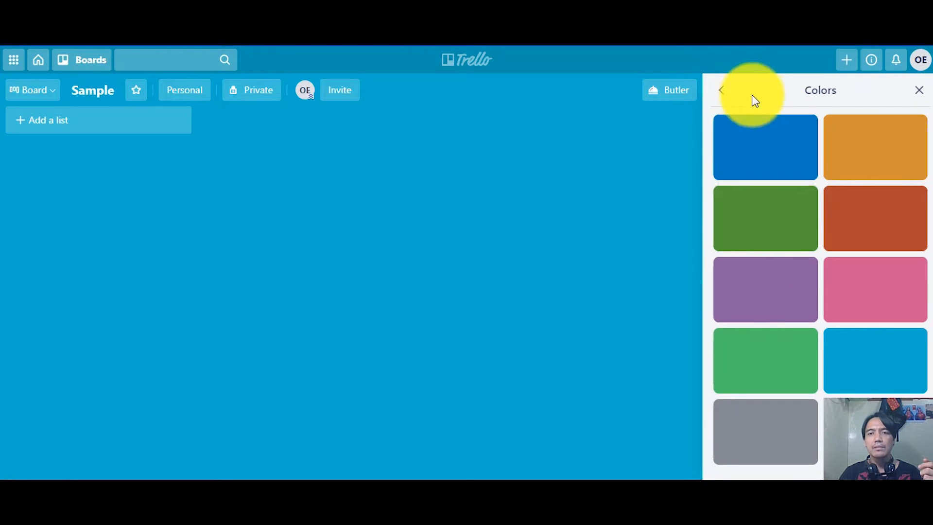
pyautogui.click(728, 96)
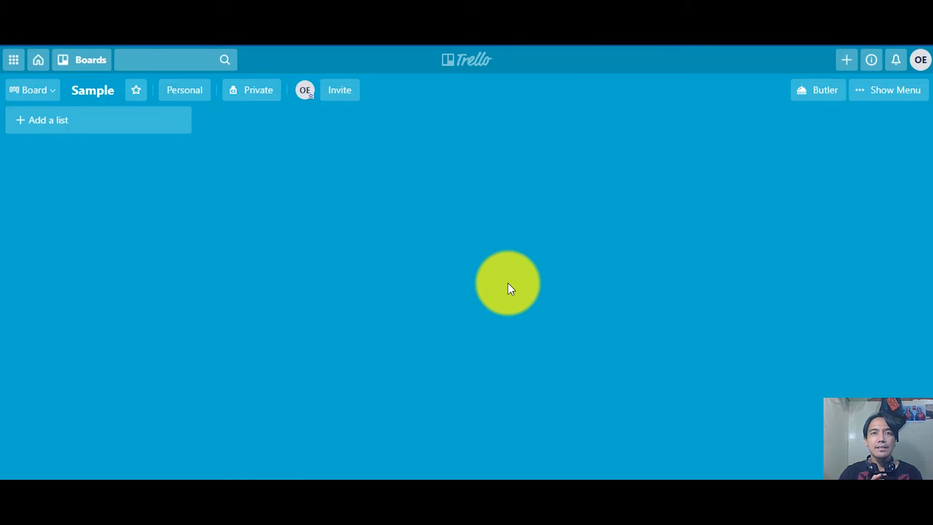
# - Add two lists named "Ideas" and "To Do List" to the Sample board
pyautogui.click(83, 125)
pyautogui.write('Ideas')
pyautogui.press('Return')
pyautogui.write('To Do')
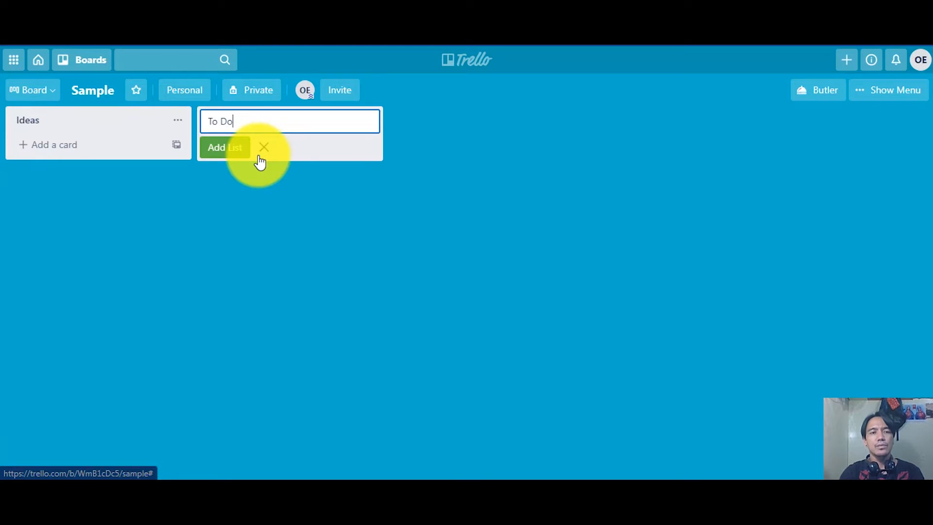
pyautogui.write(' List')
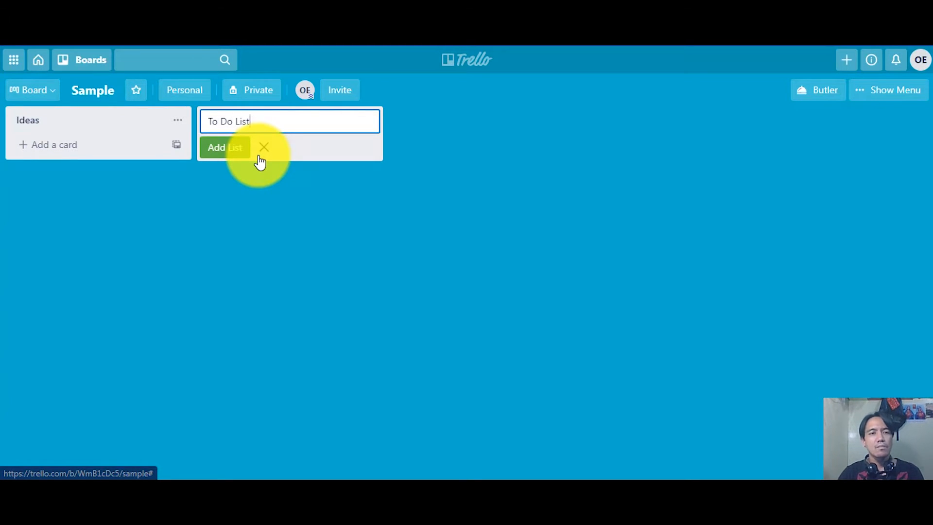
pyautogui.click(239, 148)
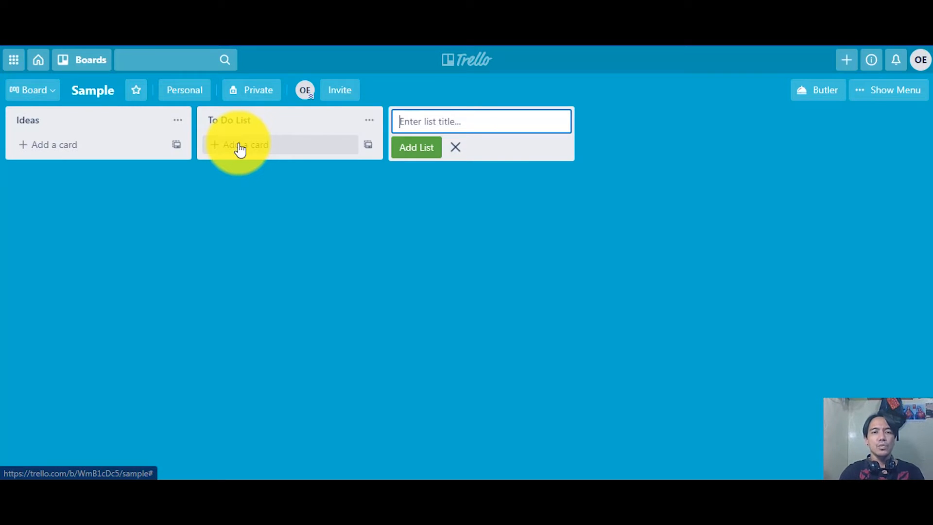
# - Add two more lists named "Process" and "Complete" and finish adding lists
pyautogui.write('Process')
pyautogui.press('Return')
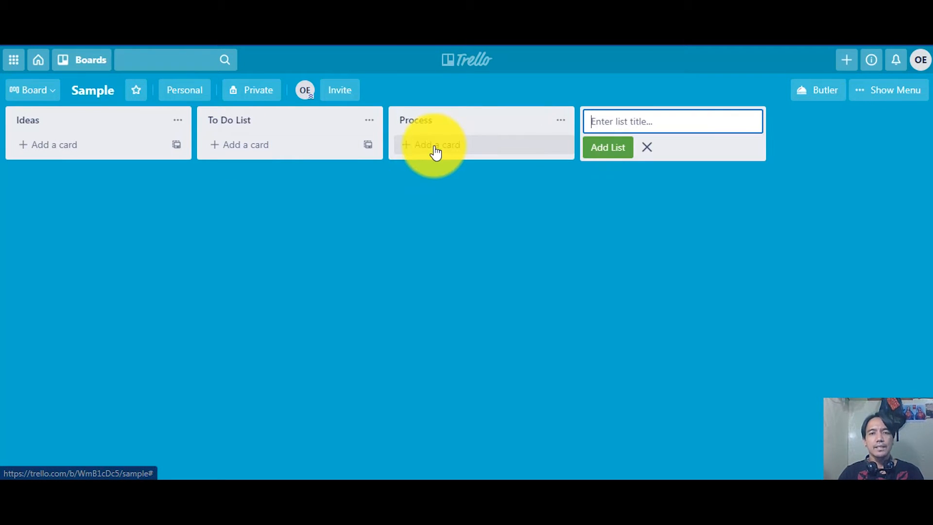
pyautogui.write('Complete')
pyautogui.press('Return')
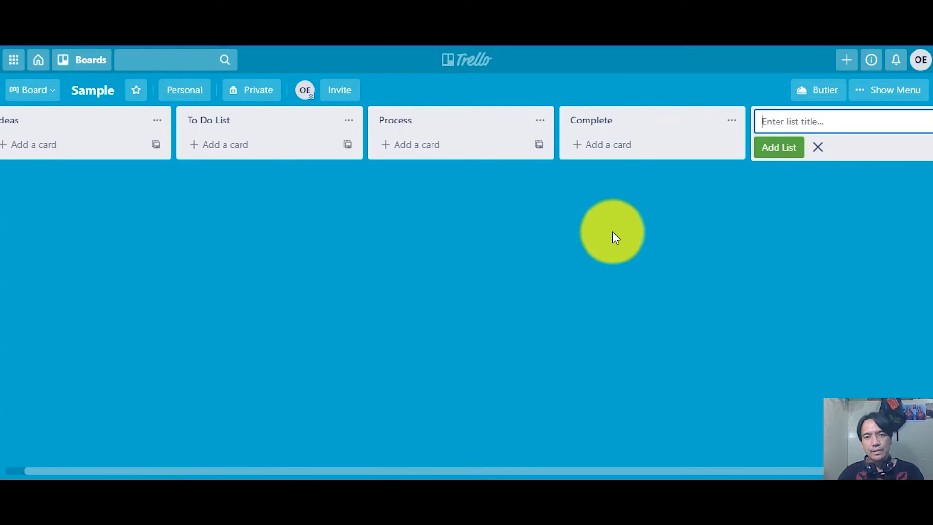
pyautogui.click(612, 232)
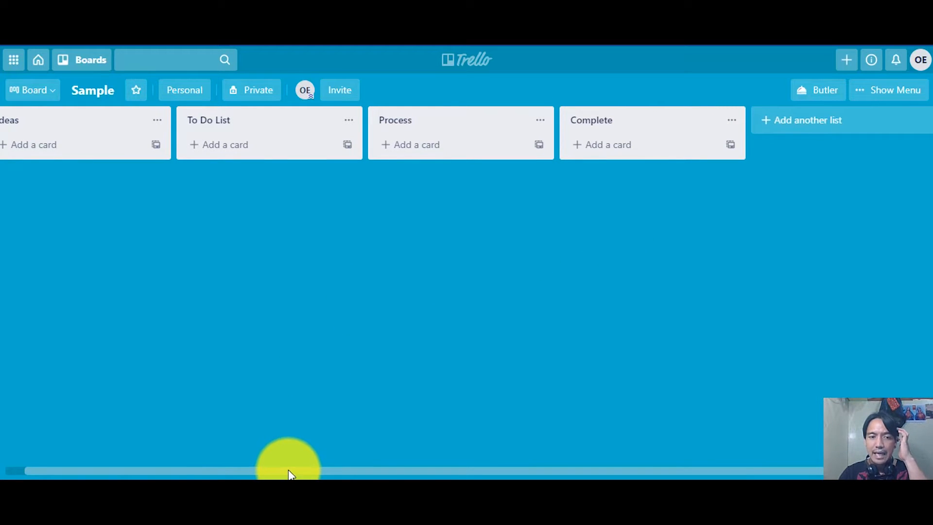
pyautogui.moveTo(290, 471); pyautogui.dragTo(240, 471)
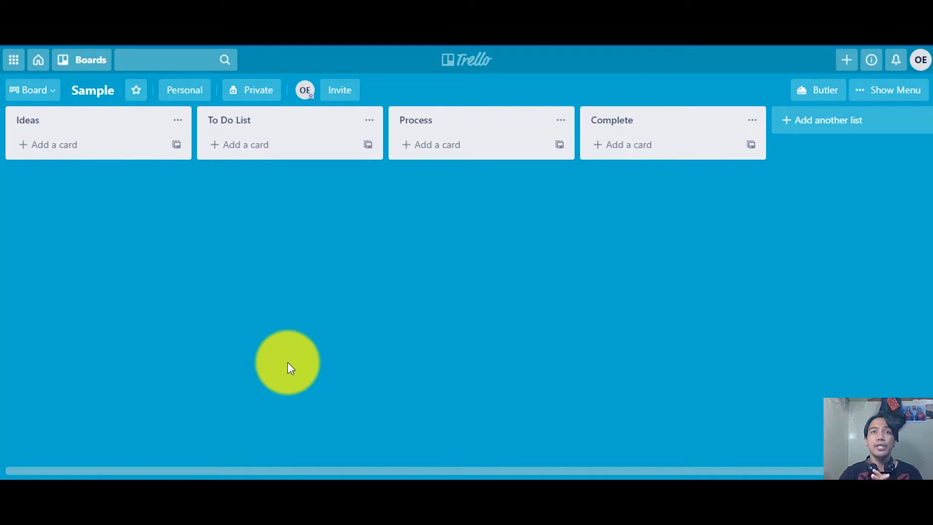
# - Add a card titled "Description:" to the Ideas list, copying its title text for reuse
pyautogui.click(73, 151)
pyautogui.write('Description:')
pyautogui.hotkey('ctrl', 'a')
pyautogui.hotkey('ctrl', 'c')
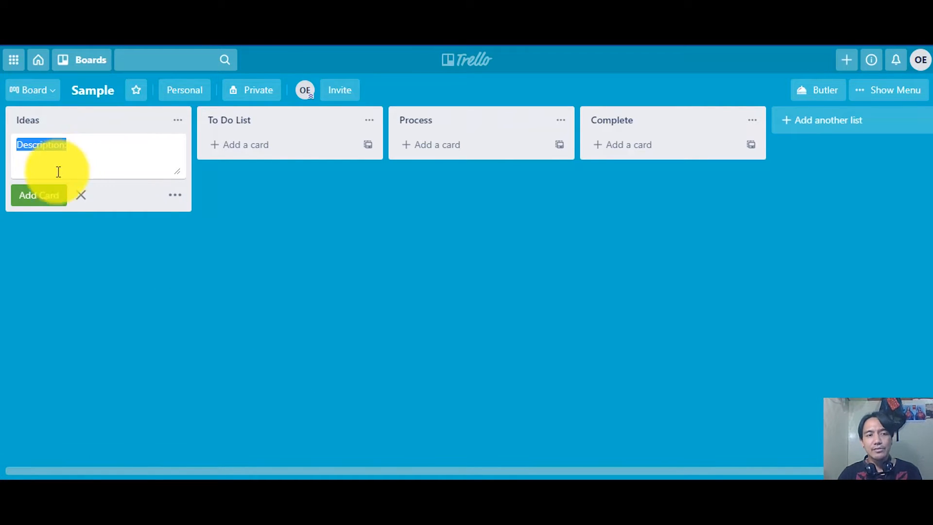
pyautogui.click(57, 204)
# - Add a card with the copied title "Description:" to each of the To Do List, Process and Complete lists
pyautogui.click(277, 148)
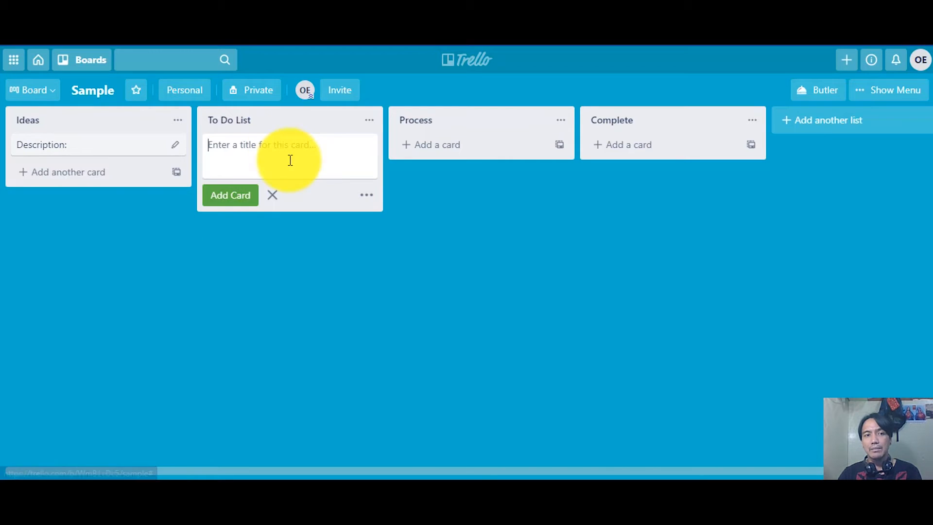
pyautogui.hotkey('ctrl', 'v')
pyautogui.click(242, 199)
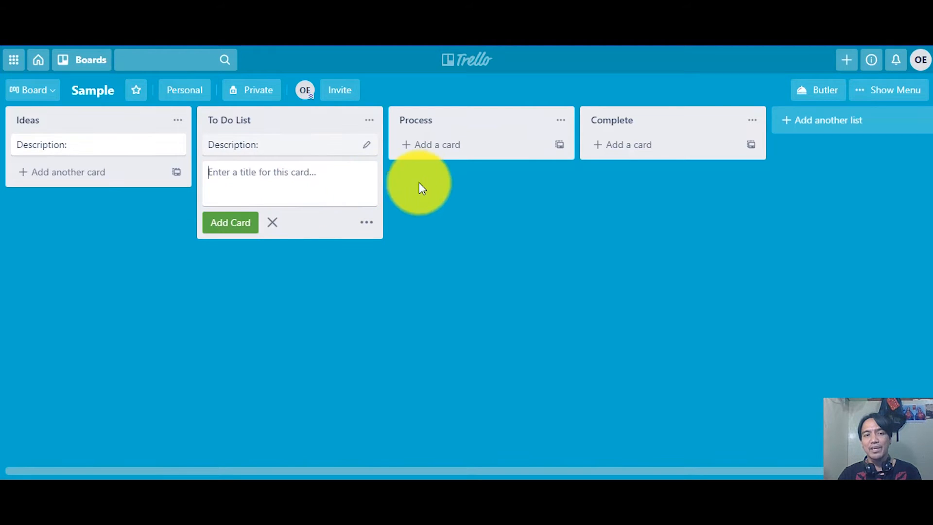
pyautogui.click(439, 147)
pyautogui.hotkey('ctrl', 'v')
pyautogui.click(437, 200)
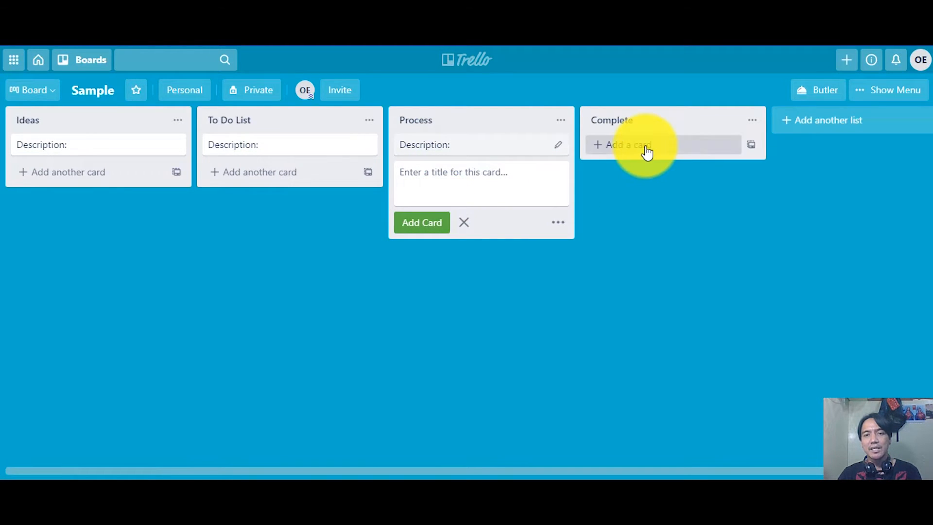
pyautogui.click(645, 152)
pyautogui.hotkey('ctrl', 'v')
pyautogui.click(625, 199)
pyautogui.click(326, 223)
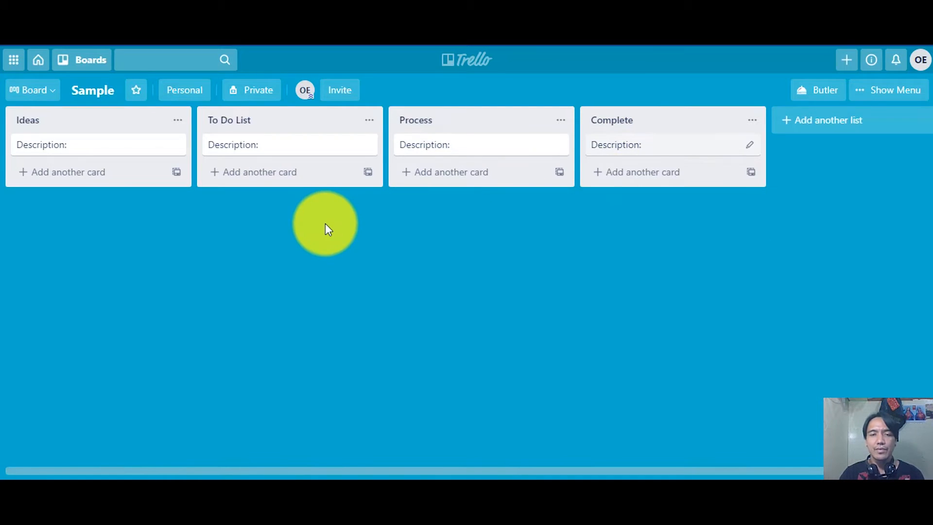
# - Save the detailed description "Important daily Idea's" on the card in the Ideas list and close the card
pyautogui.click(139, 153)
pyautogui.click(384, 190)
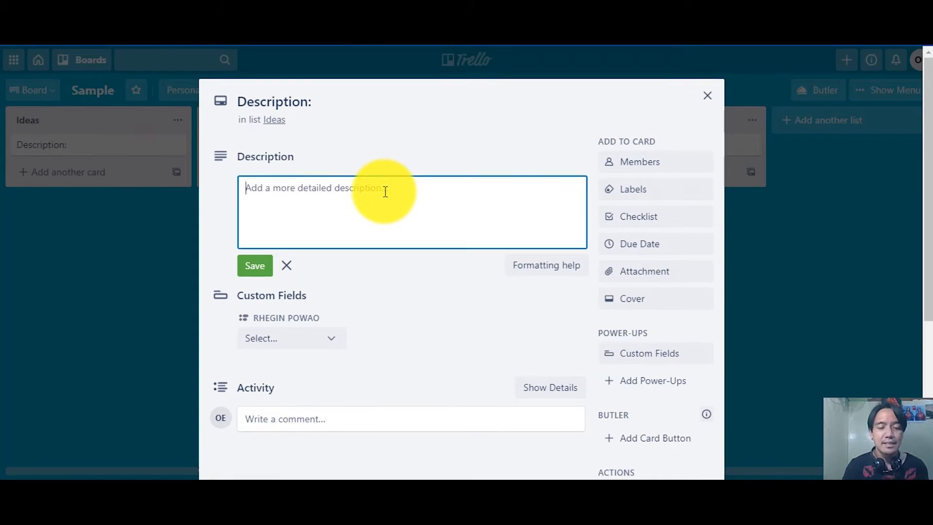
pyautogui.write('Im')
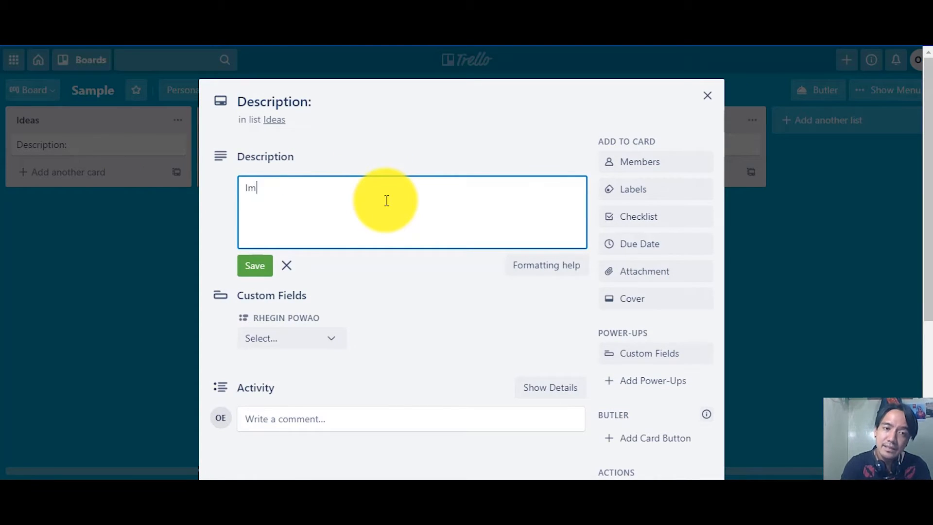
pyautogui.write('portant da')
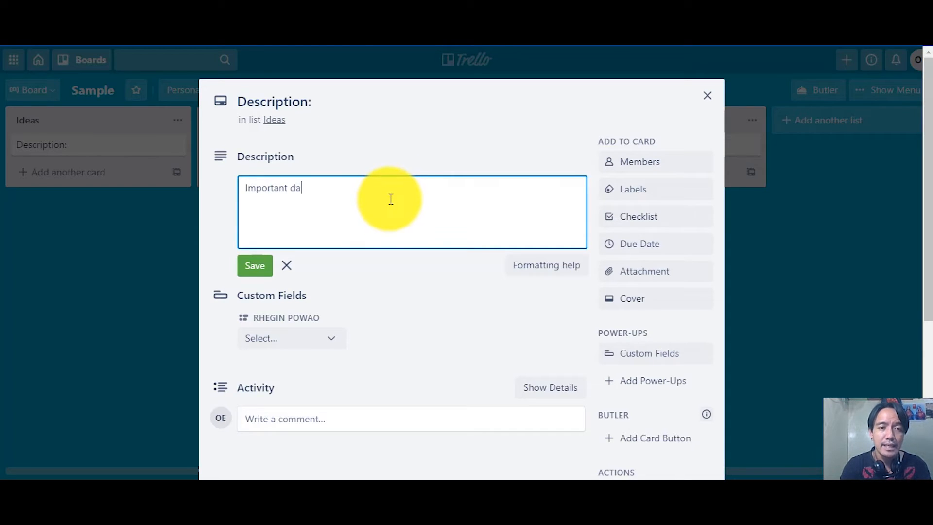
pyautogui.write('ily Ide')
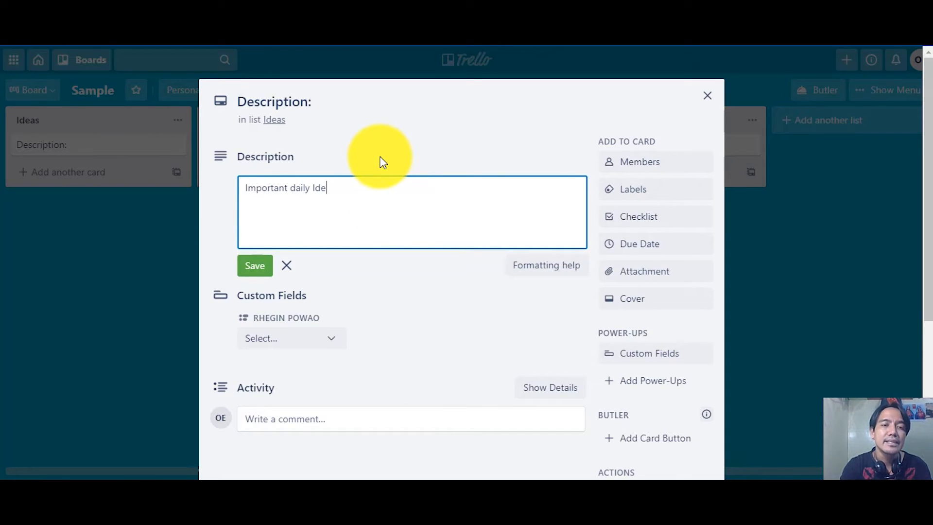
pyautogui.write("a's")
pyautogui.click(255, 265)
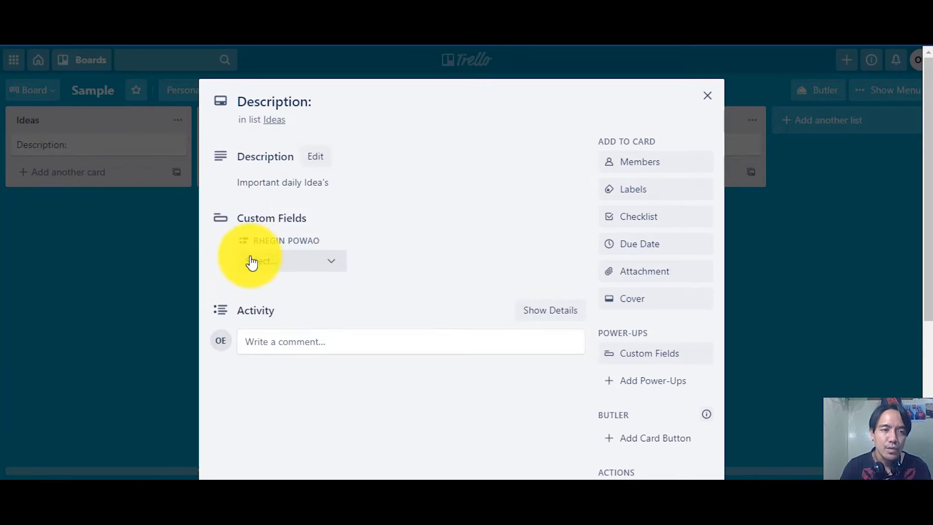
pyautogui.click(707, 95)
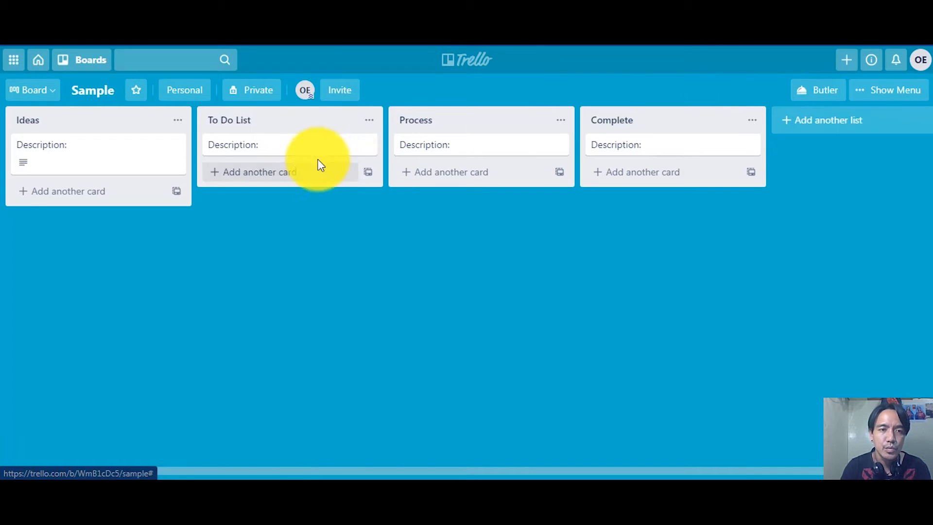
# - Retitle the card in the To Do List list as "Description: Confirm Ideas on queue, or to be assign" and save it
pyautogui.click(250, 149)
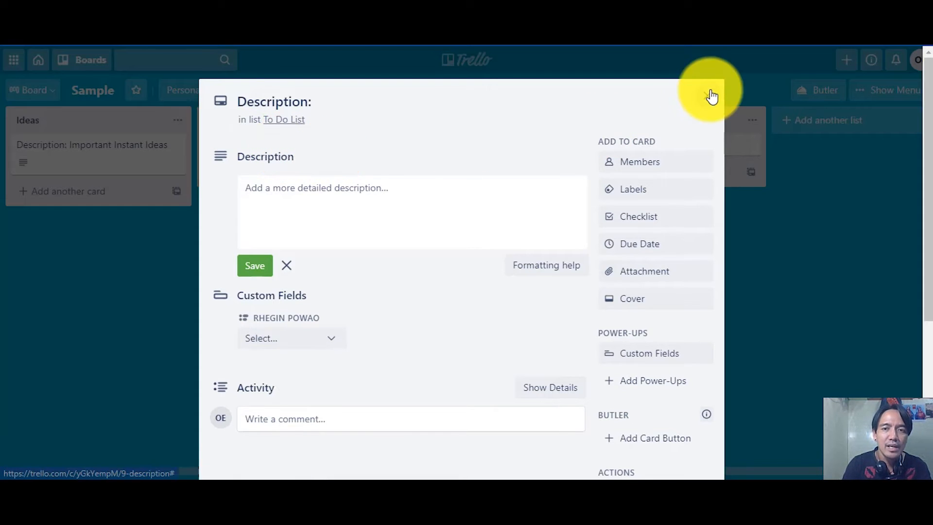
pyautogui.click(707, 96)
pyautogui.click(368, 146)
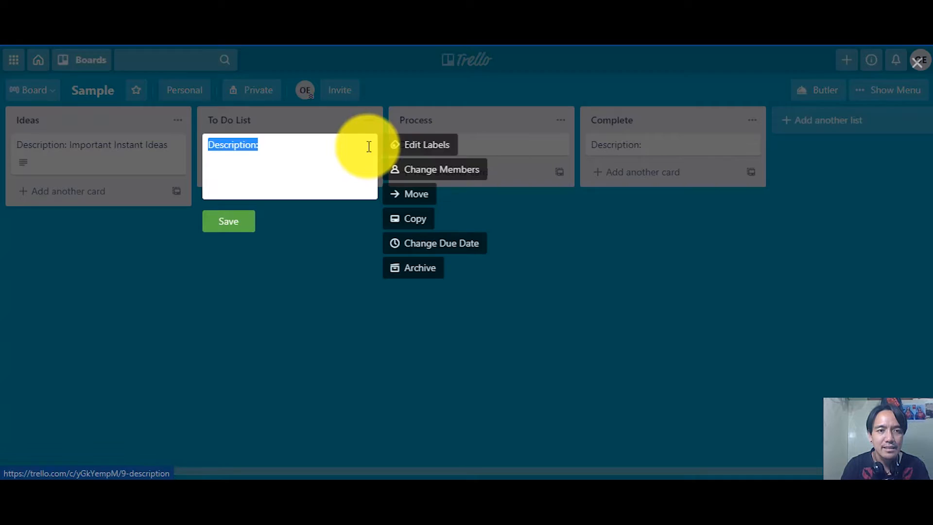
pyautogui.click(317, 146)
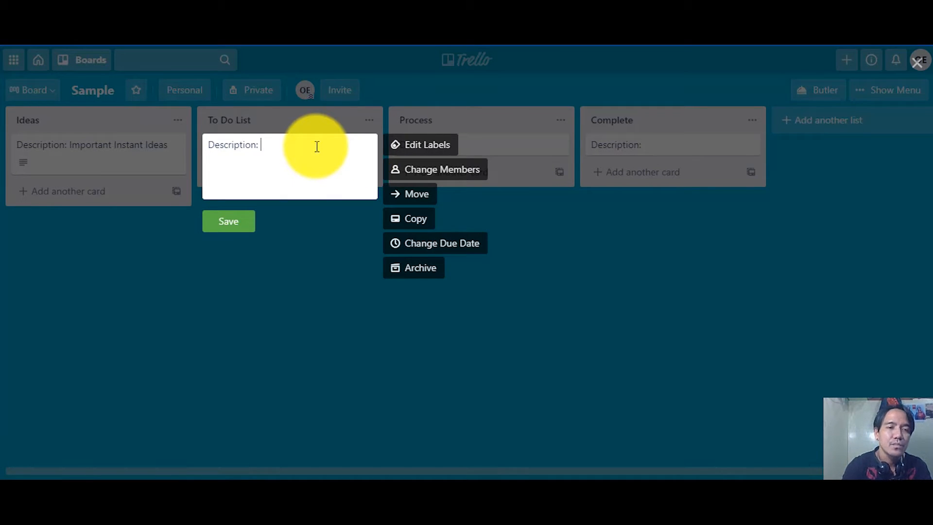
pyautogui.write('Confirm')
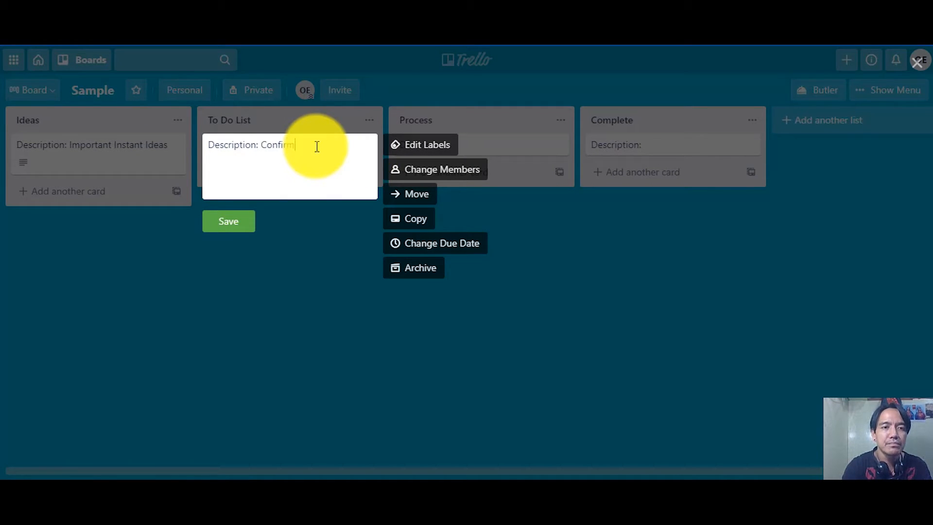
pyautogui.write(' Ideas')
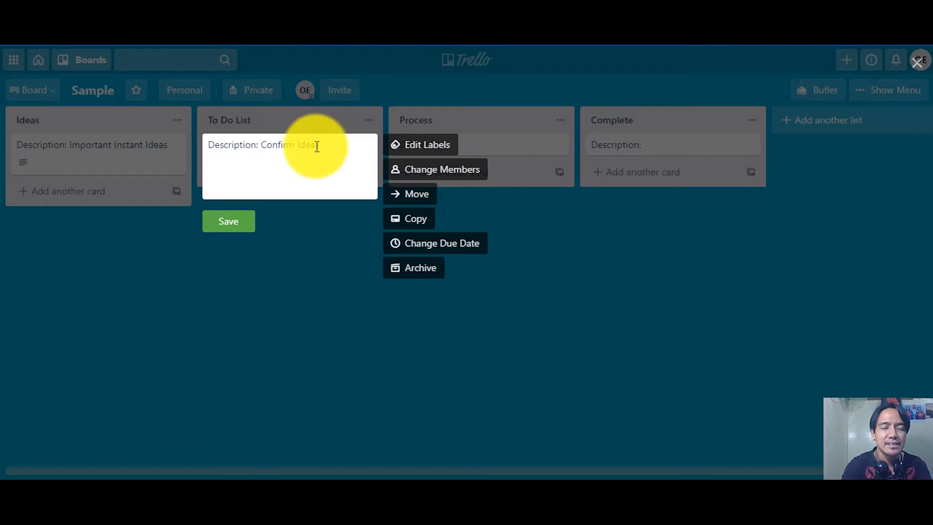
pyautogui.write(' tht')
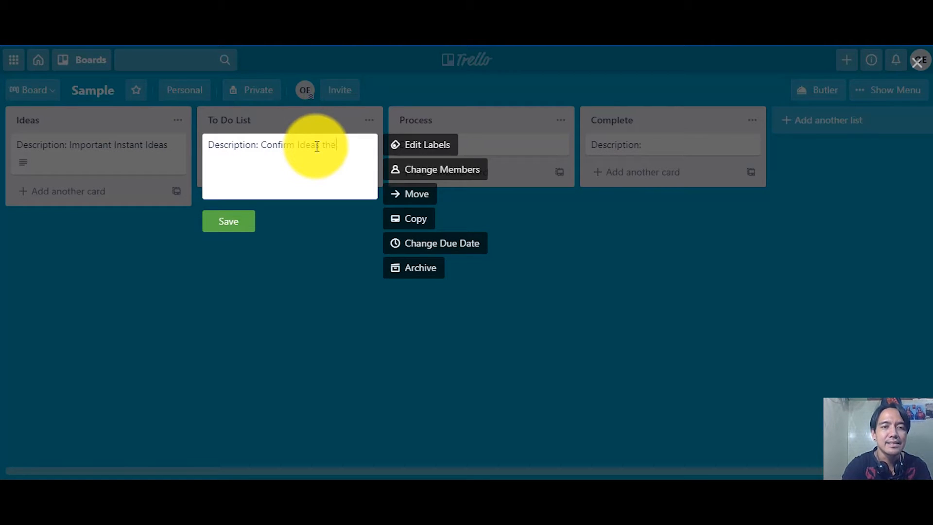
pyautogui.press('BackSpace')
pyautogui.press('BackSpace')
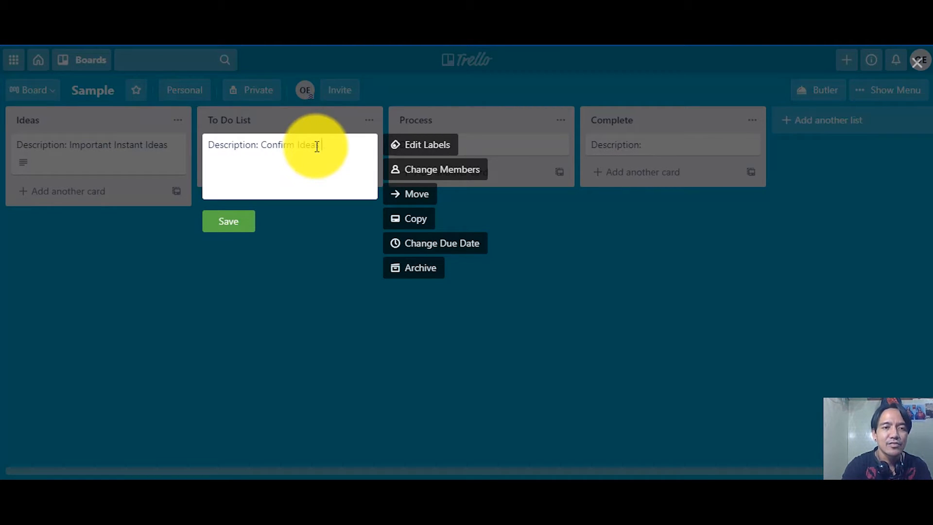
pyautogui.write('on q')
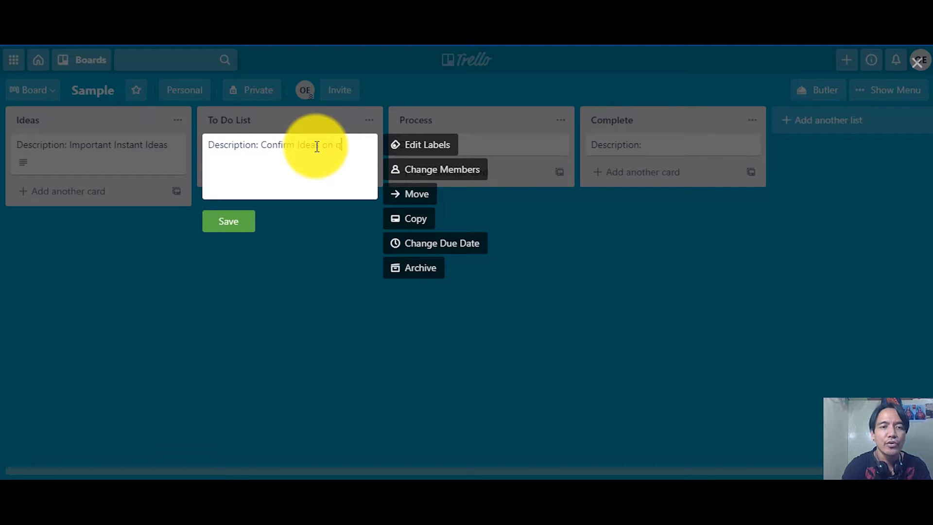
pyautogui.write('ueu')
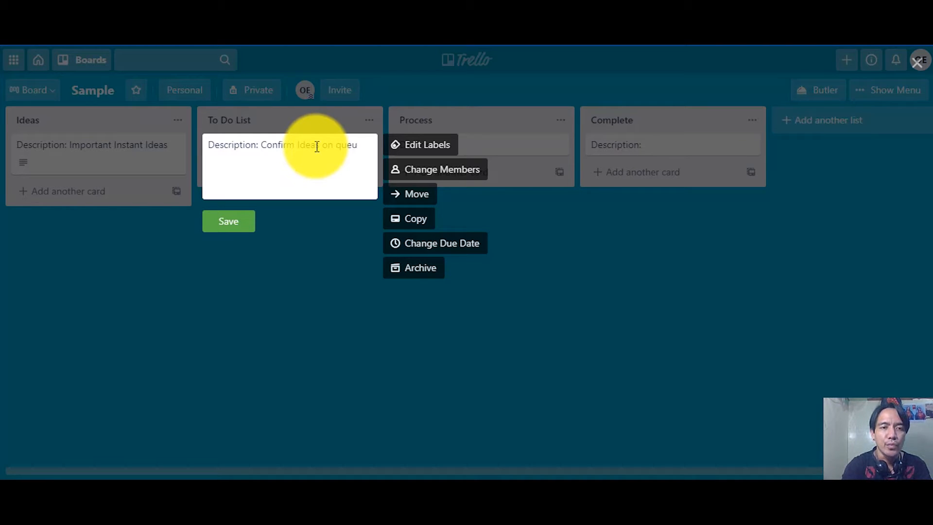
pyautogui.write('e, or to be ')
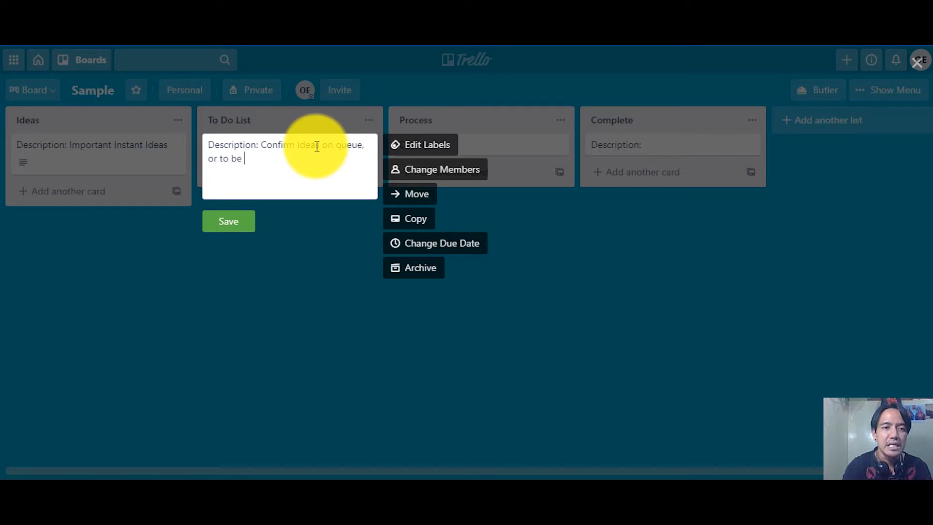
pyautogui.write('assign')
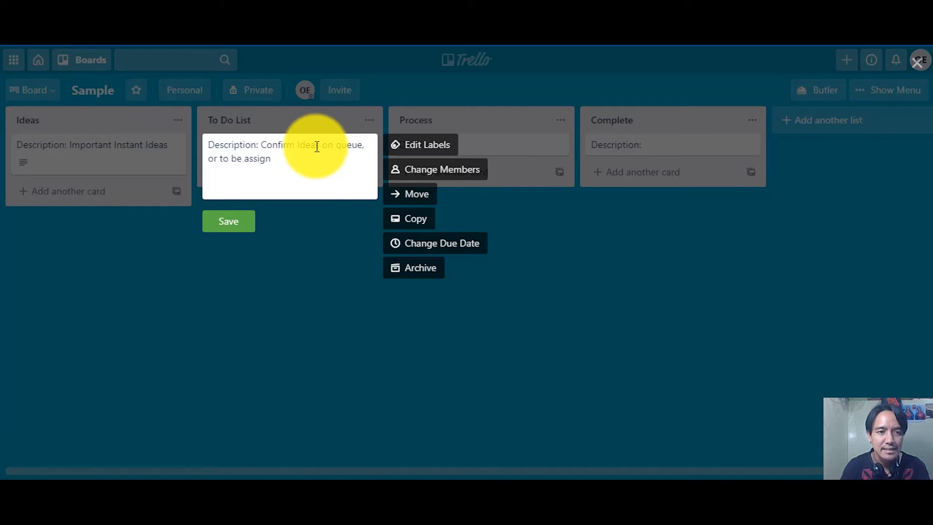
pyautogui.click(247, 221)
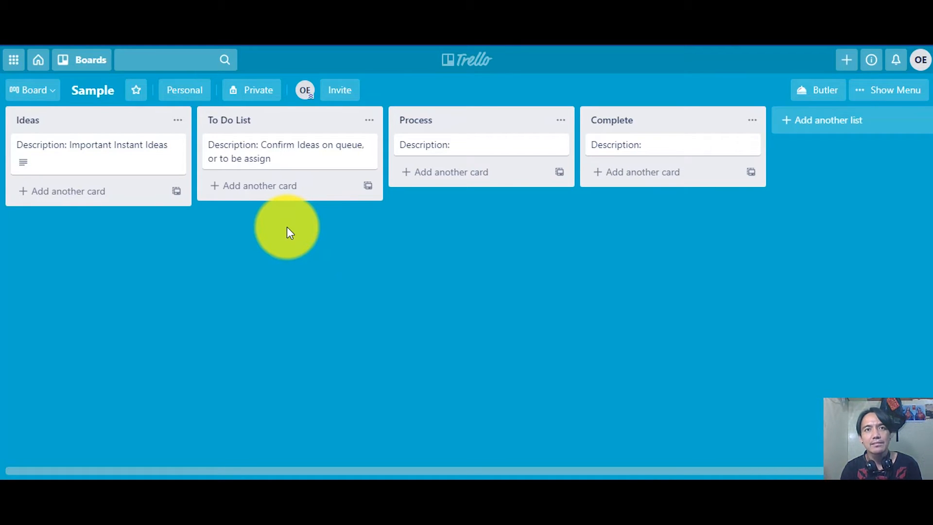
# - Apply the blue "Description" label to the description card in the Ideas list and close the card
pyautogui.click(98, 163)
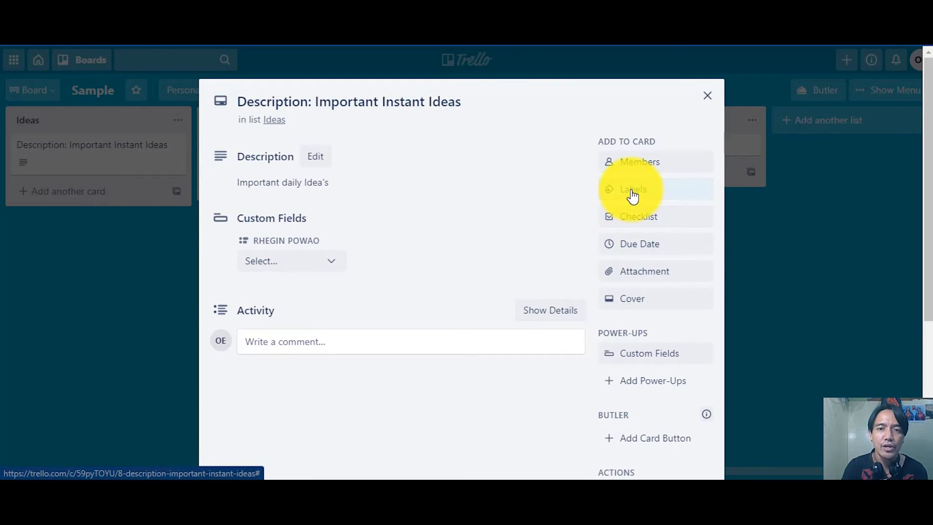
pyautogui.click(630, 192)
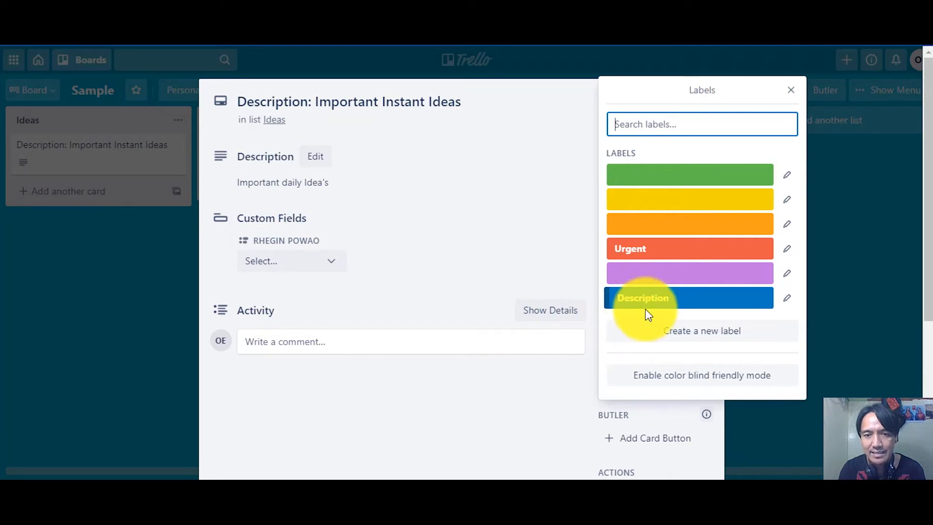
pyautogui.click(654, 298)
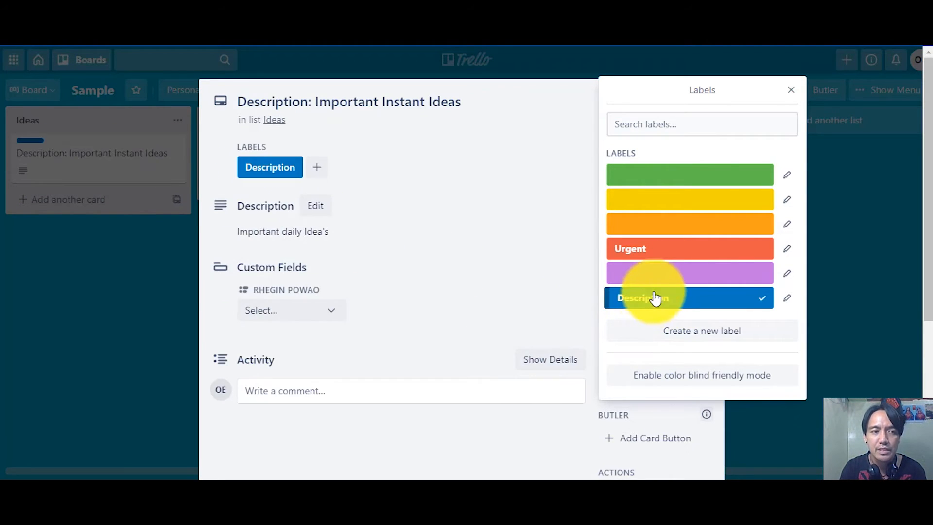
pyautogui.click(791, 91)
pyautogui.click(707, 97)
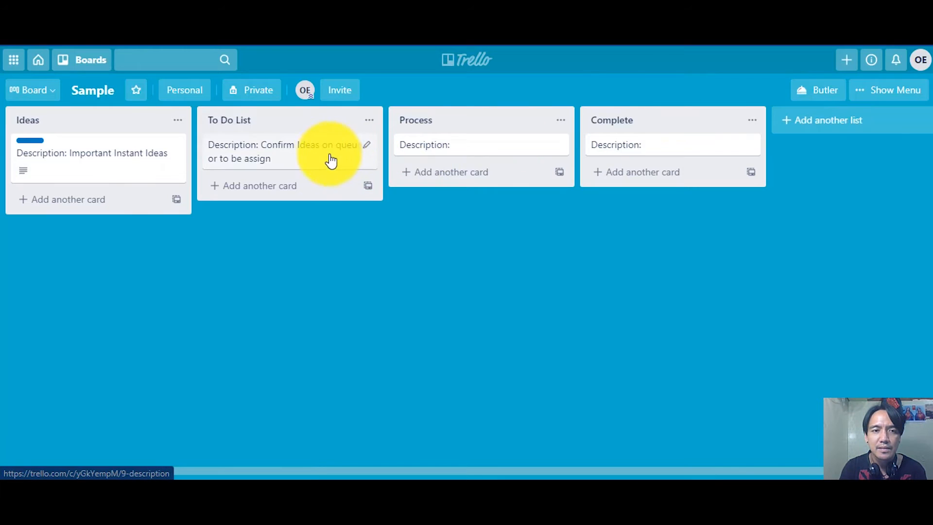
# - Apply the blue "Description" label to the card in the To Do List list and close the card
pyautogui.click(327, 161)
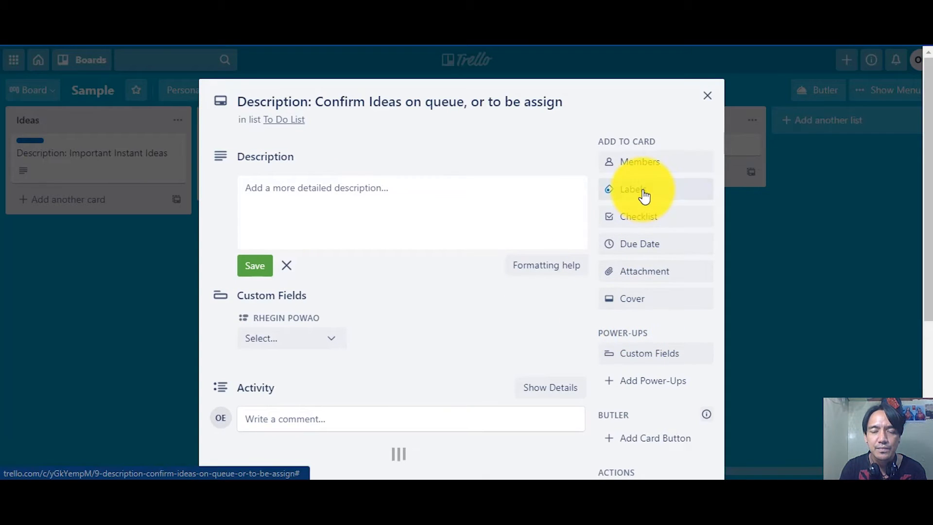
pyautogui.click(646, 199)
pyautogui.click(661, 298)
pyautogui.click(790, 91)
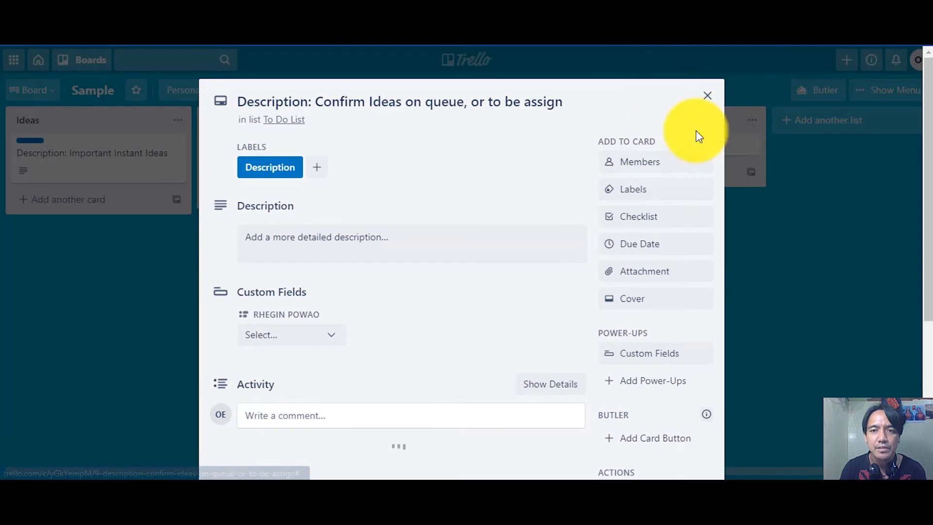
pyautogui.click(707, 95)
# - Apply the blue "Description" label to the card in the Process list and close the card
pyautogui.click(517, 155)
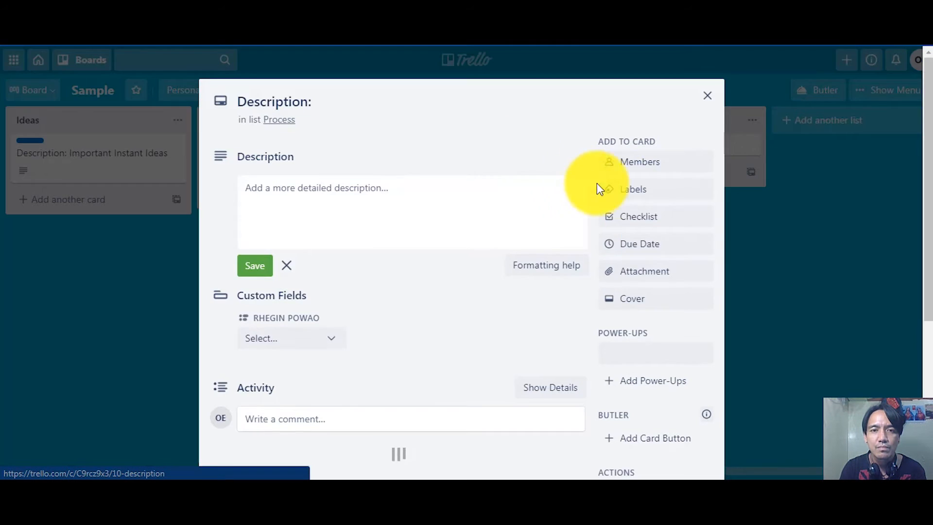
pyautogui.click(642, 191)
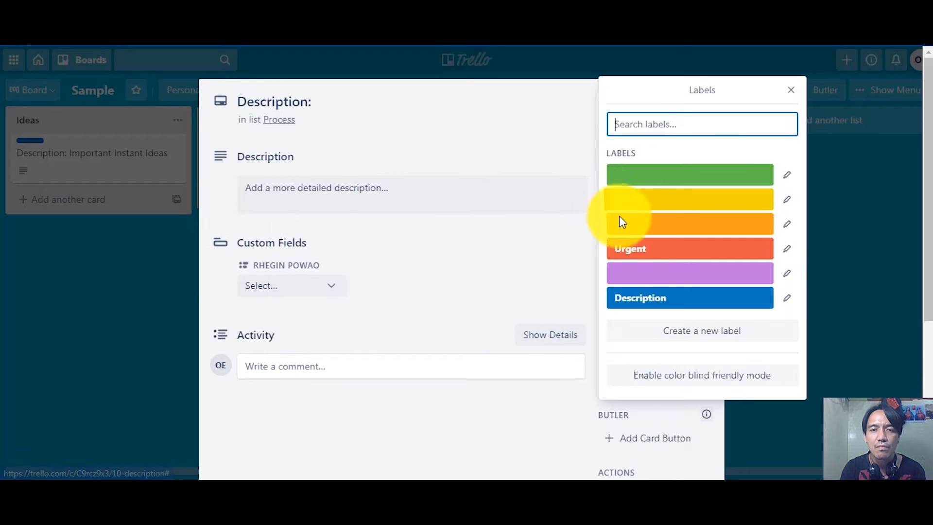
pyautogui.click(653, 297)
pyautogui.click(790, 90)
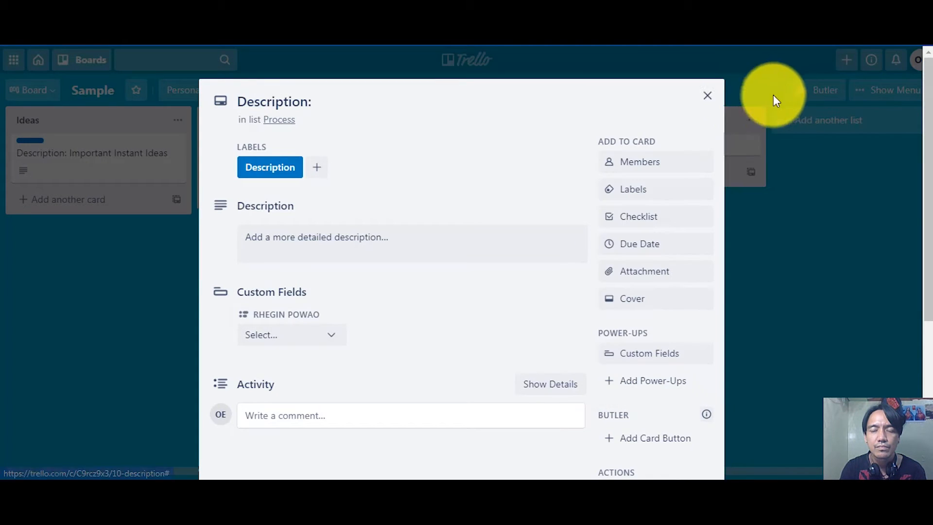
pyautogui.click(707, 96)
# - Apply the blue "Description" label to the card in the Complete list and close the card
pyautogui.click(700, 147)
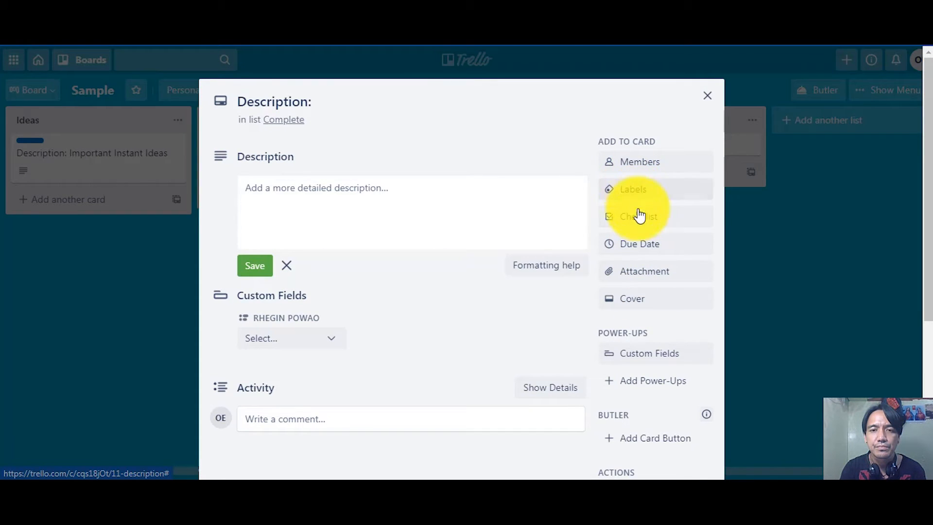
pyautogui.click(632, 197)
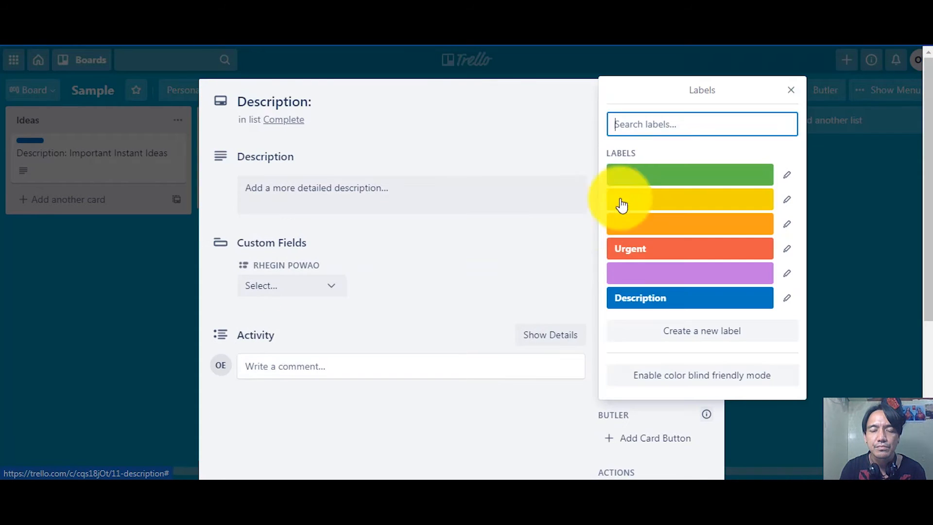
pyautogui.click(661, 296)
pyautogui.click(790, 91)
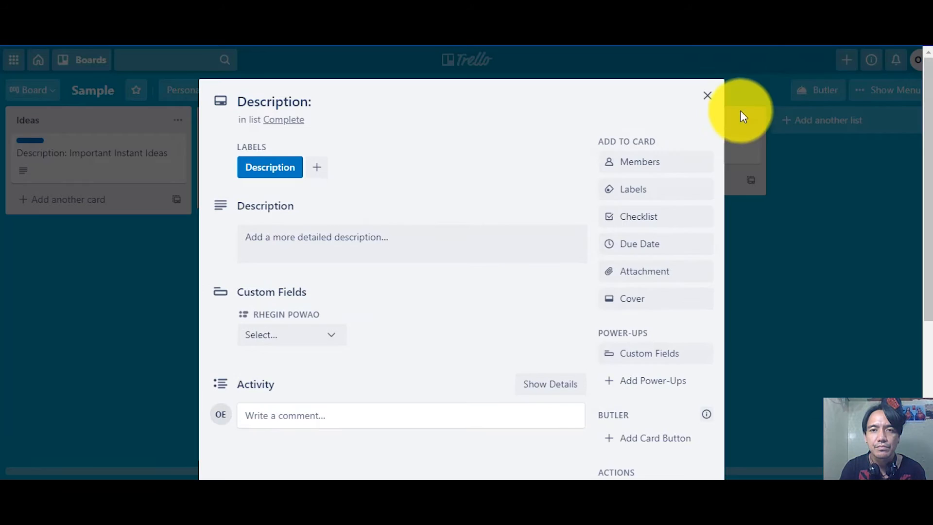
pyautogui.click(707, 96)
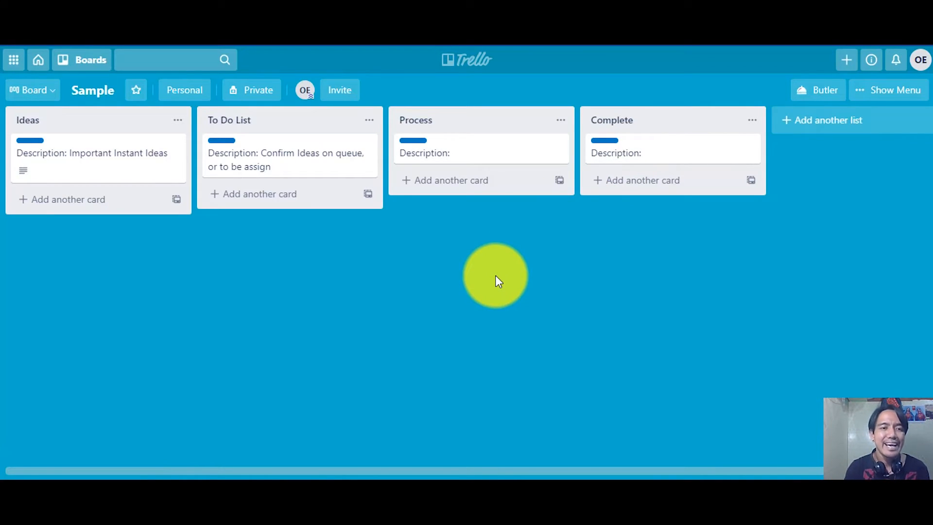
# - Add three cards titled "Ideas", "Ideas1" and "Ideas2" below the description card in the Ideas list
pyautogui.click(42, 201)
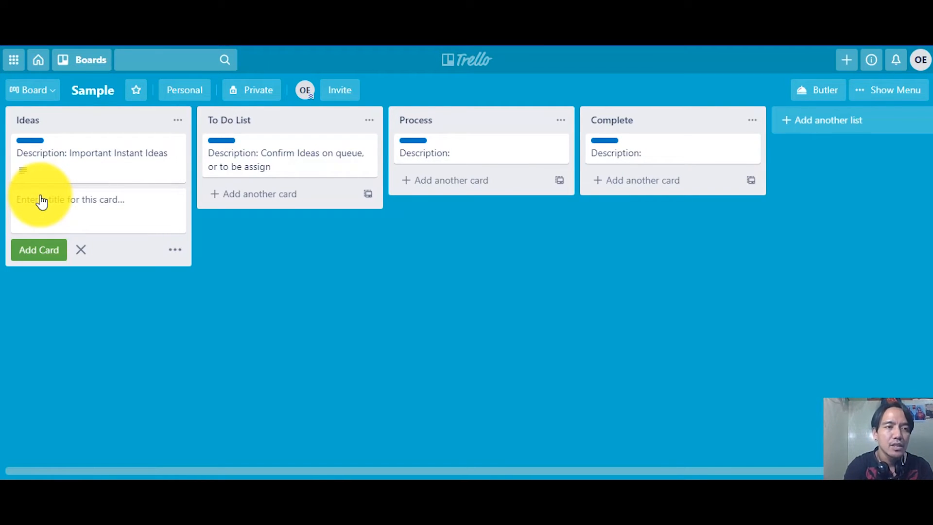
pyautogui.write('Ideas')
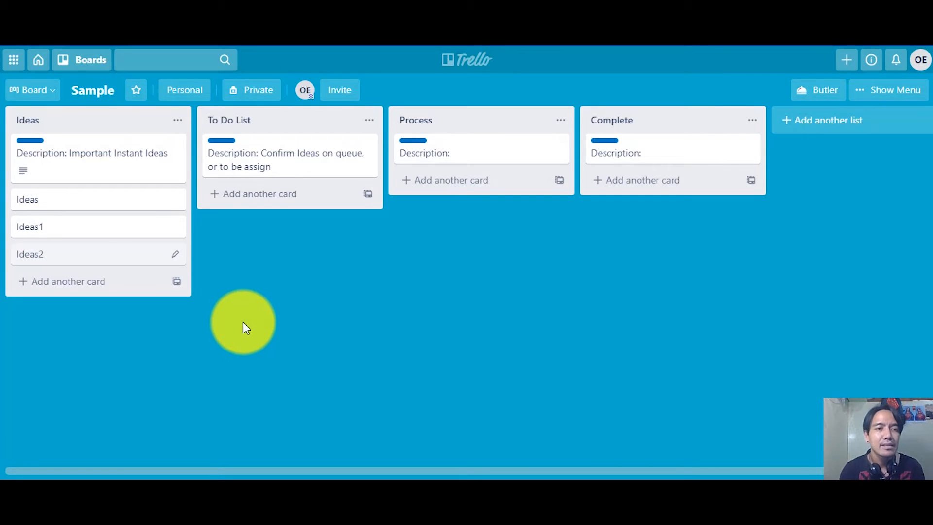
# - Apply the yellow label to the card titled "Ideas" in the Ideas list and close the card
pyautogui.click(121, 204)
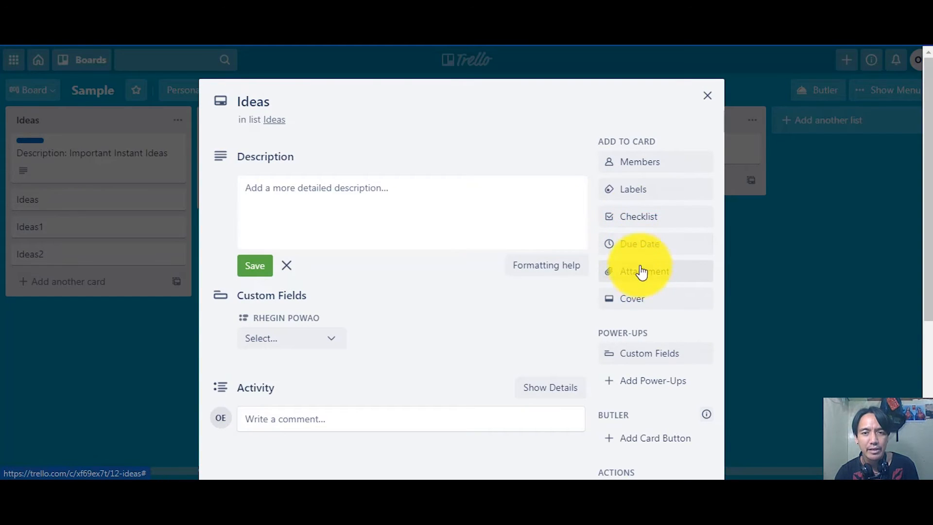
pyautogui.click(630, 190)
pyautogui.click(635, 206)
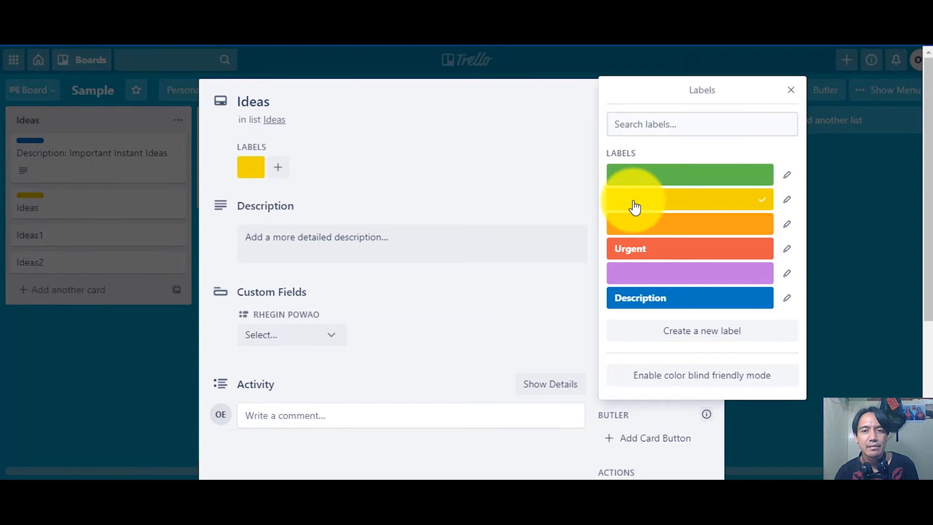
pyautogui.click(791, 90)
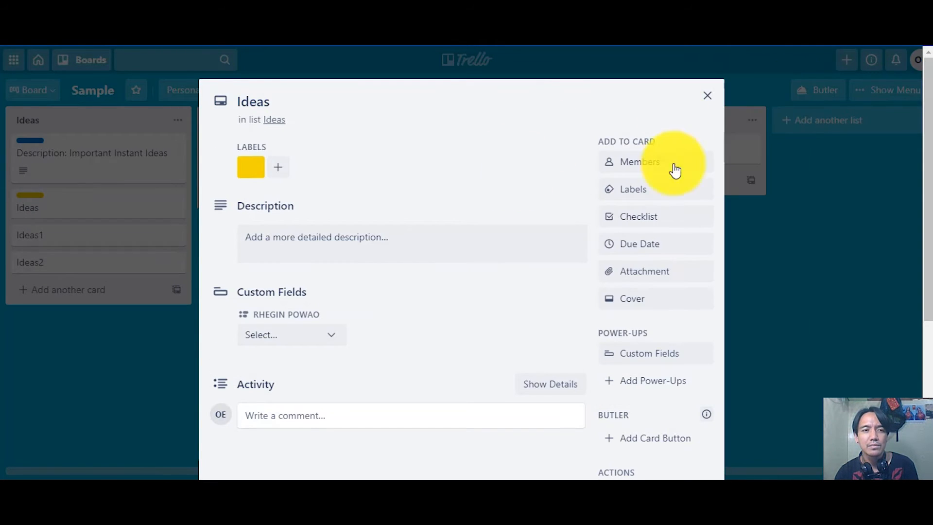
pyautogui.click(707, 104)
# - Apply the orange label to the "Ideas1" card in the Ideas list and close the card
pyautogui.click(113, 238)
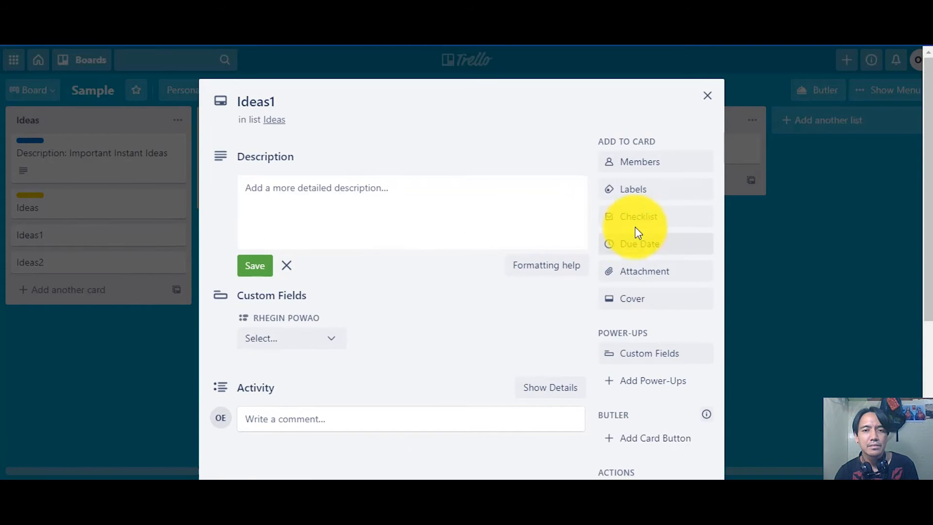
pyautogui.click(647, 189)
pyautogui.click(656, 228)
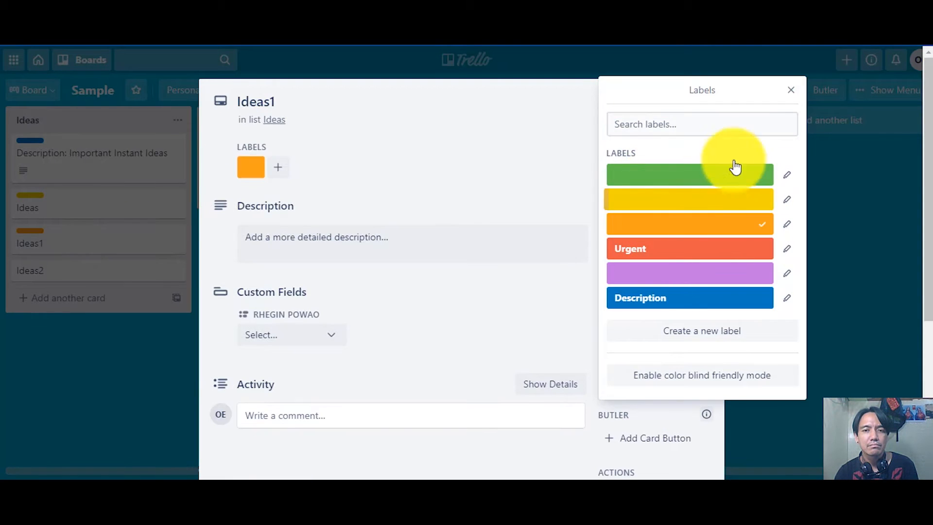
pyautogui.click(791, 91)
pyautogui.click(707, 95)
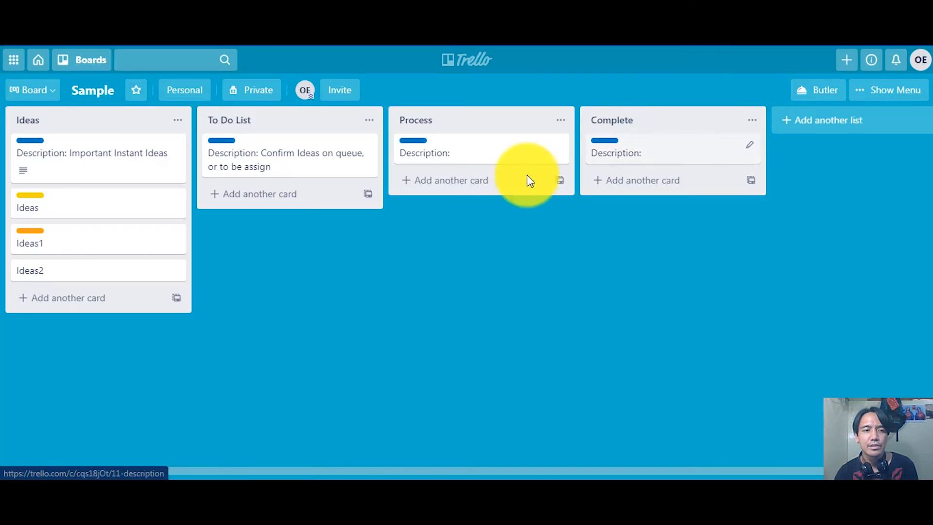
# - Apply the red "Urgent" label to the "Ideas2" card in the Ideas list and close the card
pyautogui.click(172, 271)
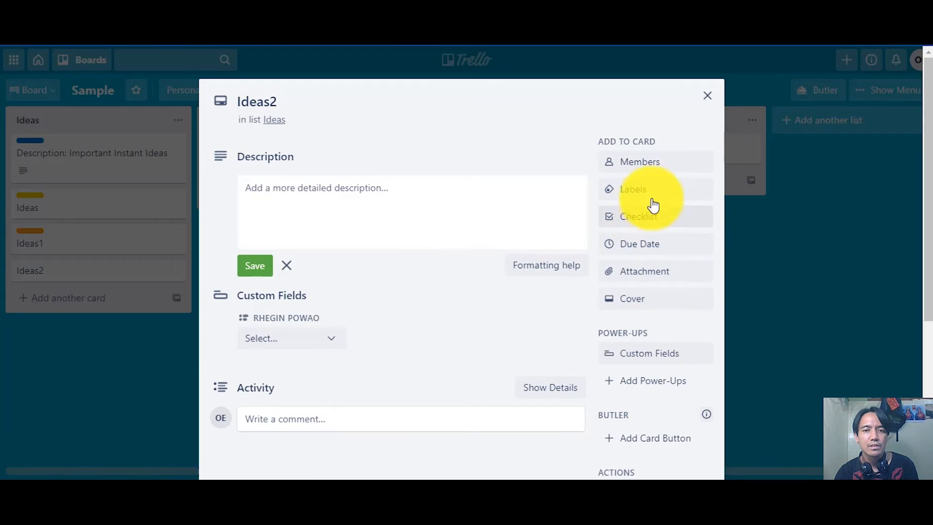
pyautogui.click(651, 196)
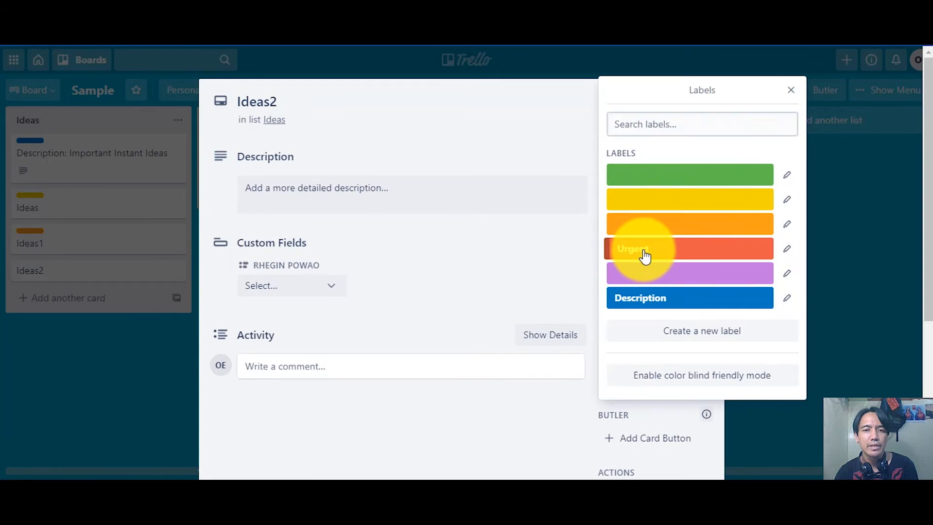
pyautogui.click(645, 253)
pyautogui.click(791, 90)
pyautogui.click(708, 94)
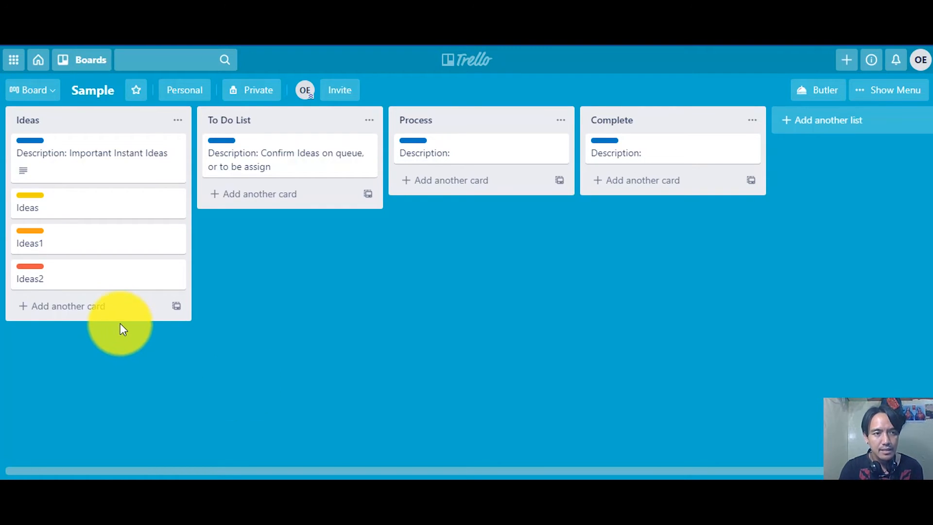
# - Move the "Ideas2" card from the Ideas list to the To Do List, below its description card
pyautogui.click(108, 281)
pyautogui.click(708, 99)
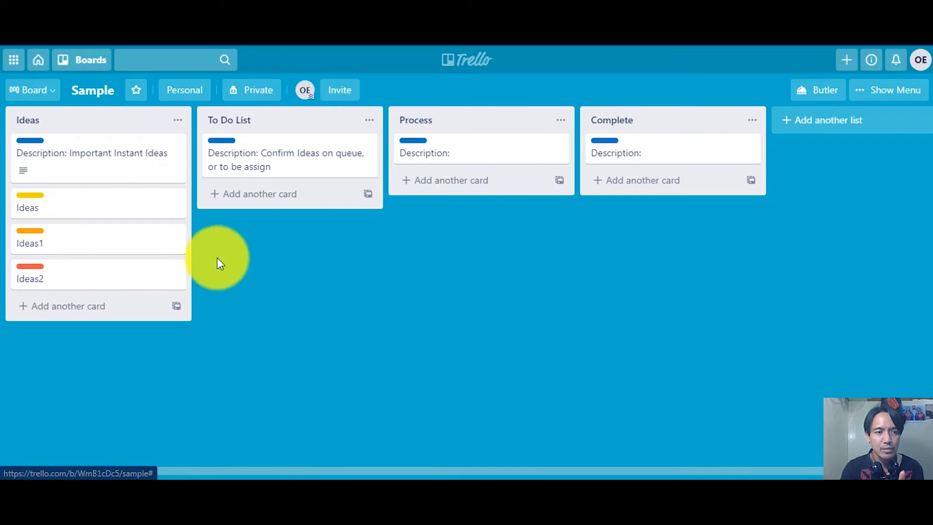
pyautogui.moveTo(80, 282); pyautogui.dragTo(265, 189)
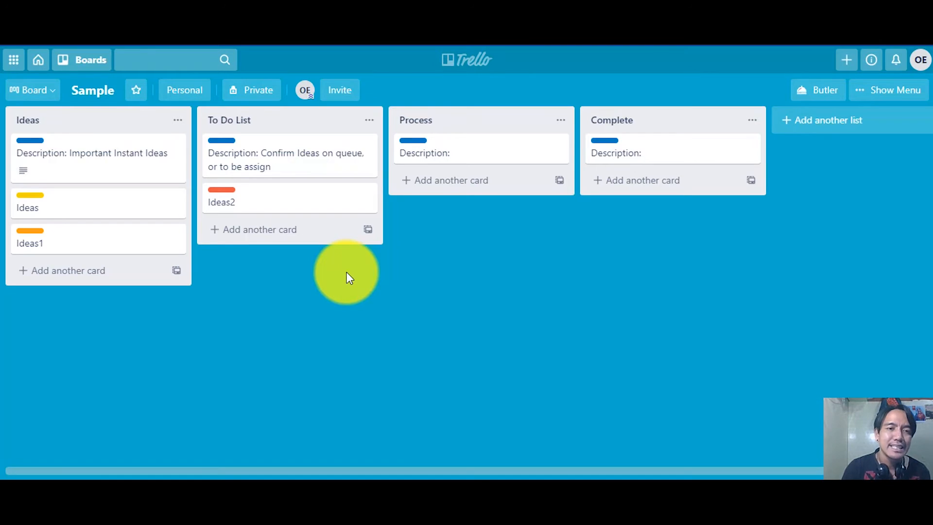
# - Review the labels assigned to the "Ideas2" card in the To Do List and close the card
pyautogui.click(327, 202)
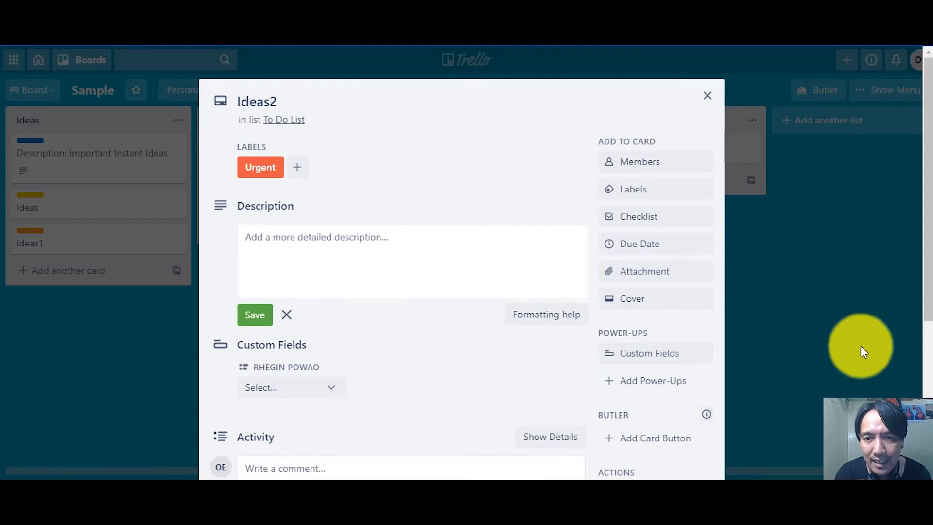
pyautogui.click(656, 189)
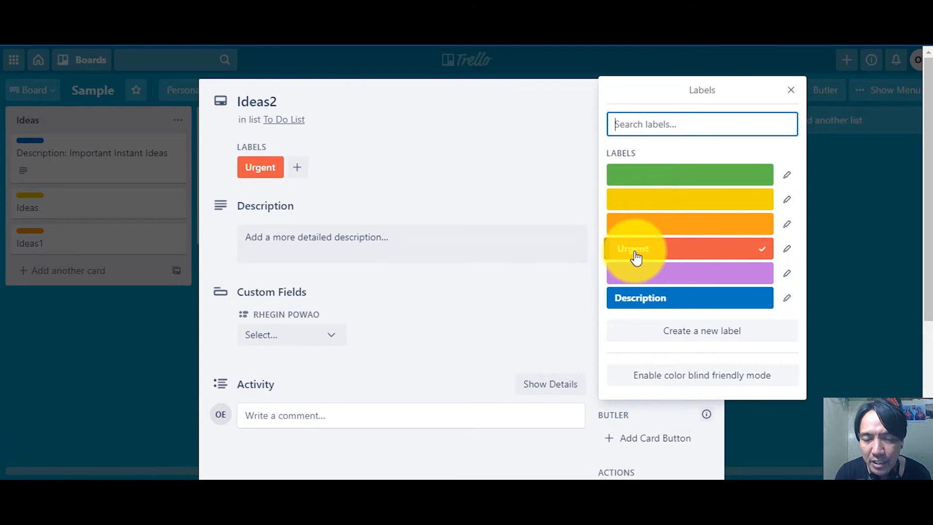
pyautogui.click(791, 91)
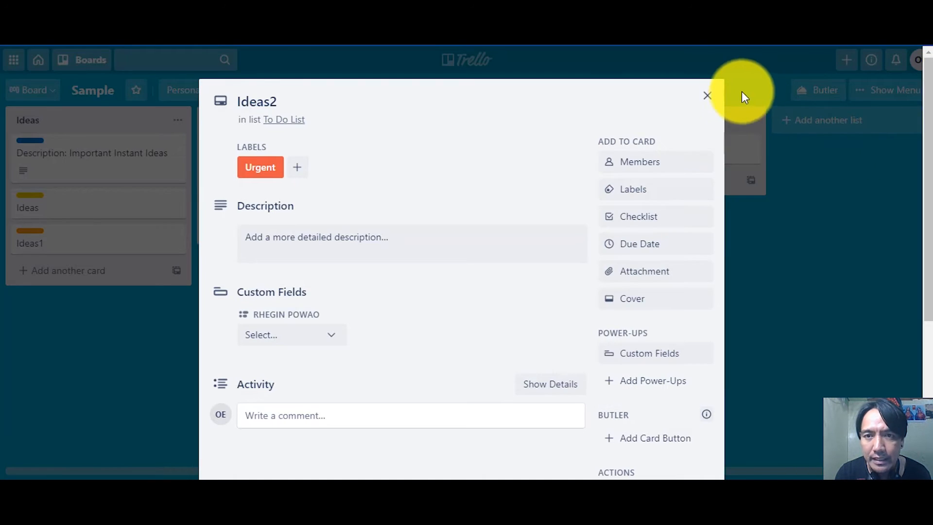
pyautogui.click(707, 95)
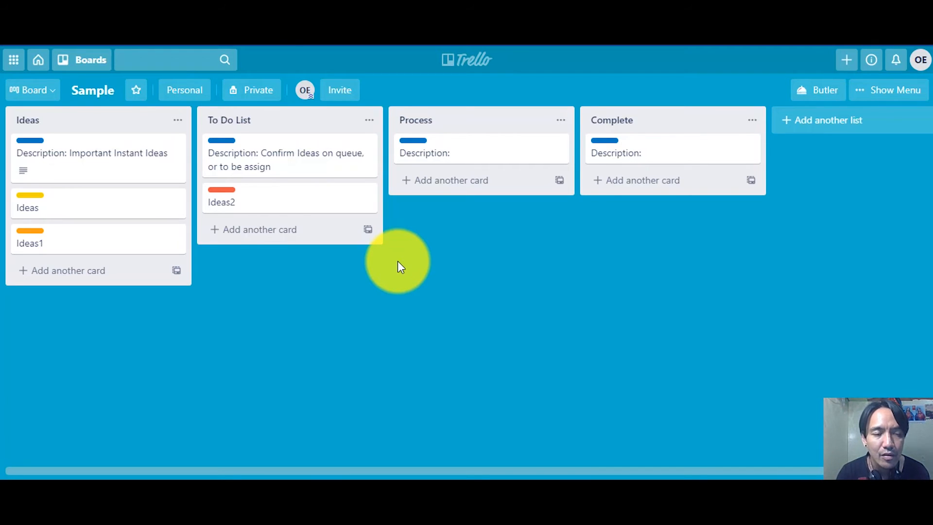
# - Show the label names on the board's cards and collapse them back to plain colour bars
pyautogui.click(228, 194)
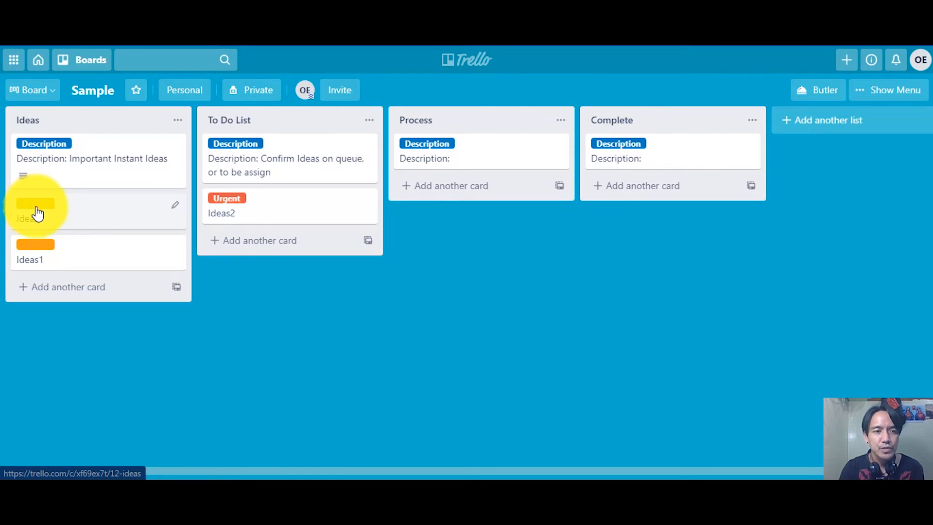
pyautogui.click(245, 148)
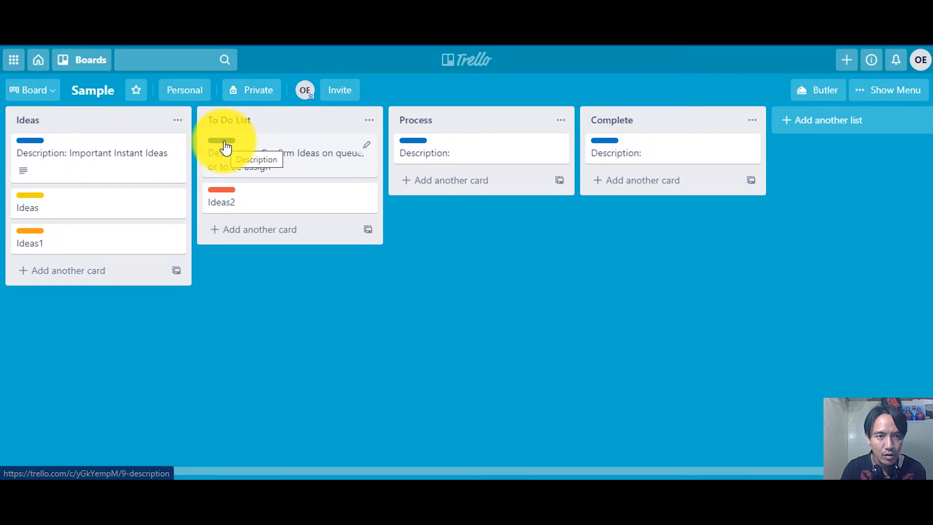
pyautogui.click(225, 146)
pyautogui.click(225, 146)
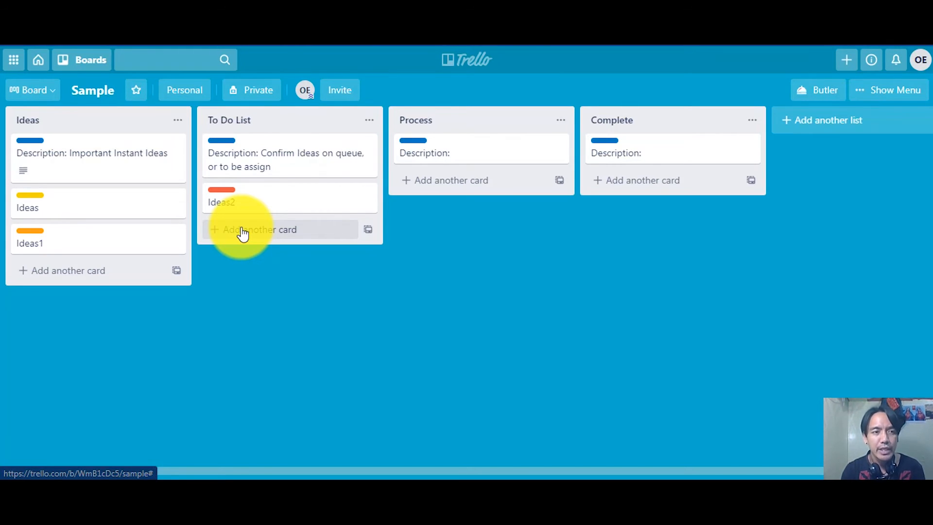
# - Look at the list of recent and personal boards and close it
pyautogui.click(84, 60)
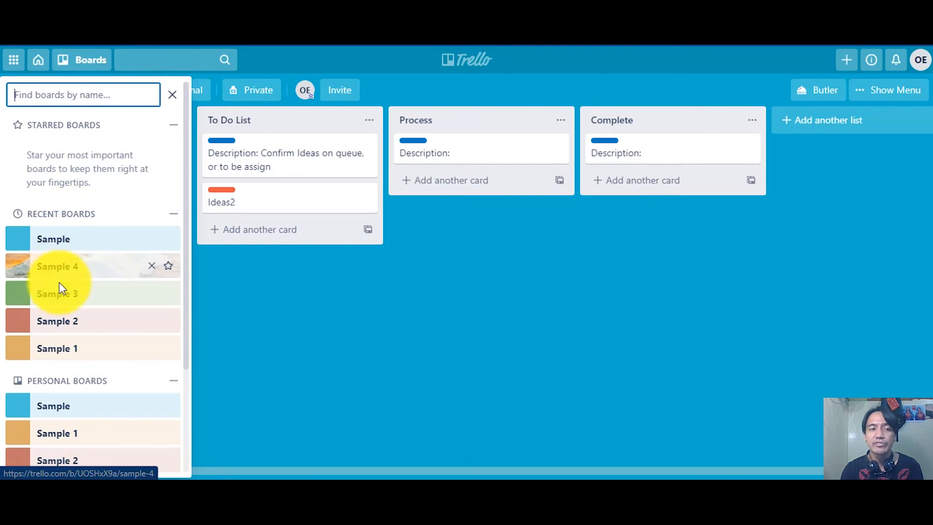
pyautogui.click(325, 319)
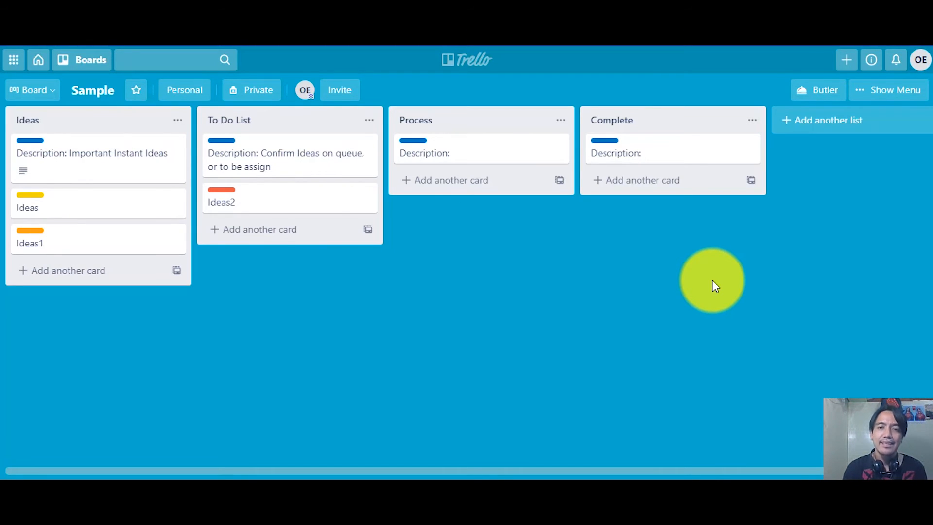
# - Open the Sample board's email-to-board settings and select the whole board email address
pyautogui.click(884, 91)
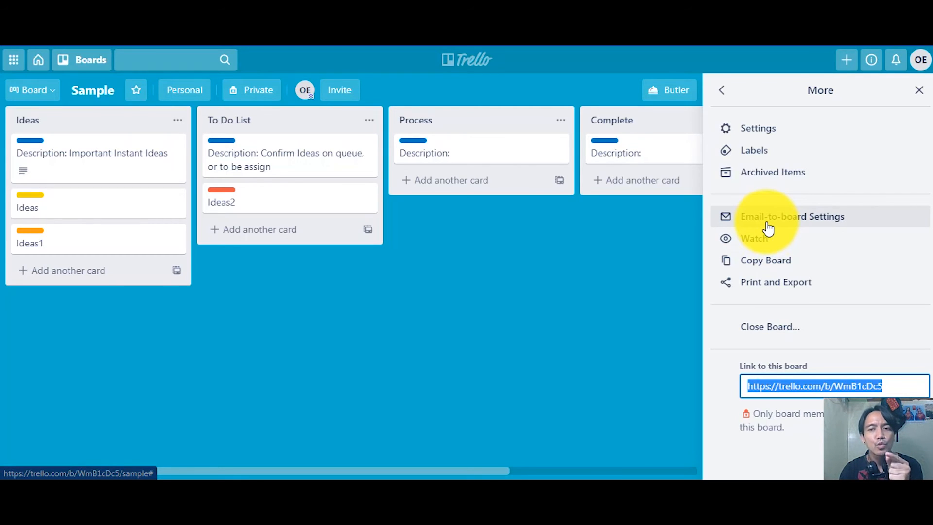
pyautogui.click(767, 228)
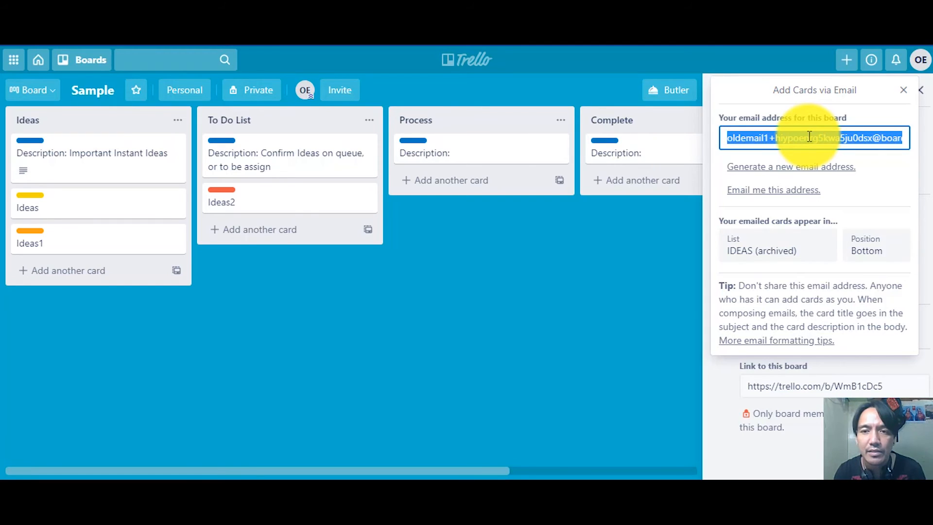
pyautogui.moveTo(729, 137); pyautogui.dragTo(920, 149)
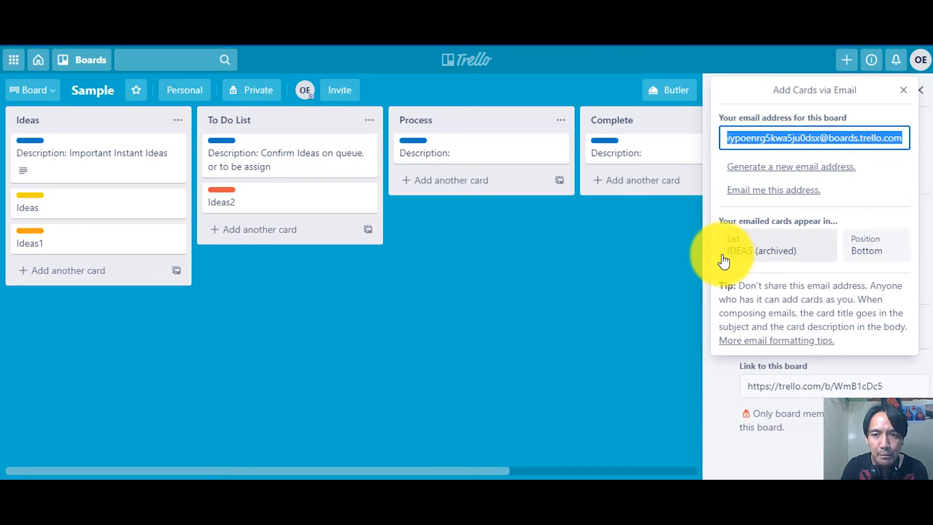
# - Examine which lists and positions can be chosen for cards added by email
pyautogui.click(756, 254)
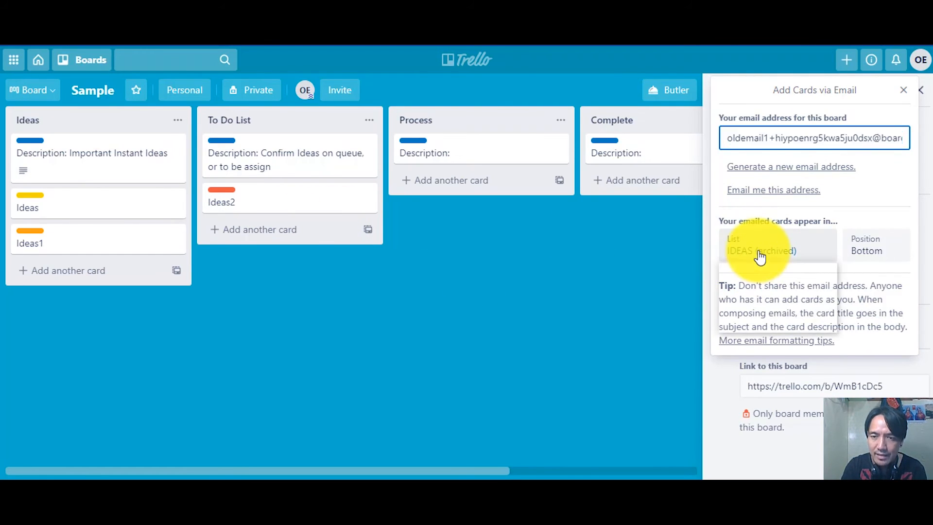
pyautogui.click(748, 269)
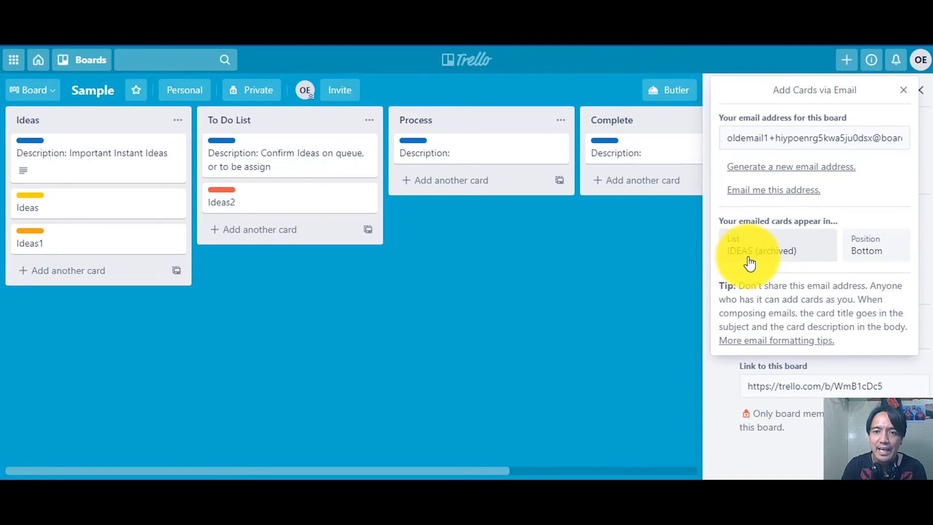
pyautogui.click(868, 256)
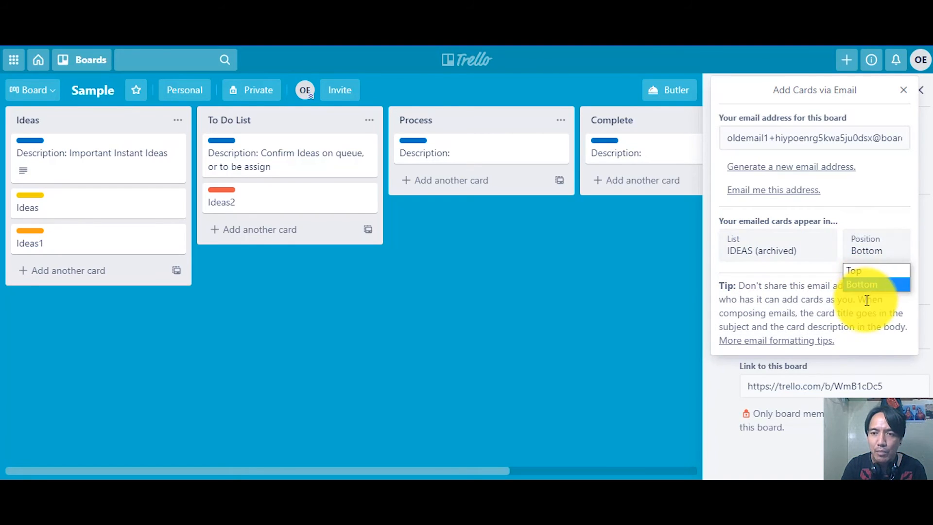
pyautogui.click(826, 250)
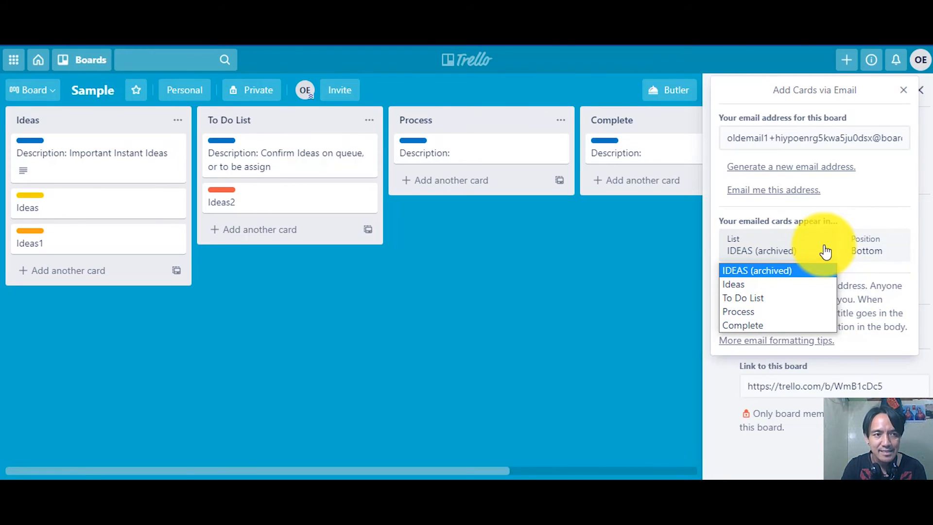
pyautogui.click(873, 203)
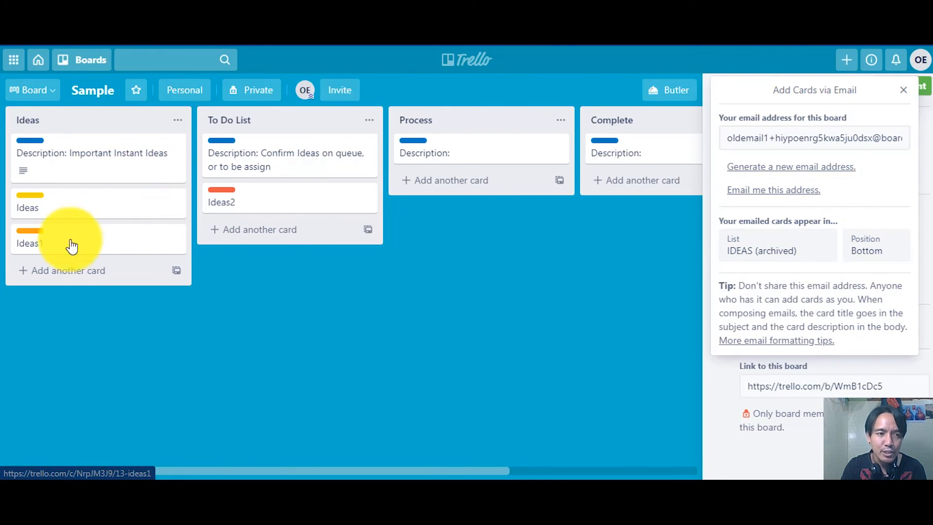
pyautogui.click(857, 252)
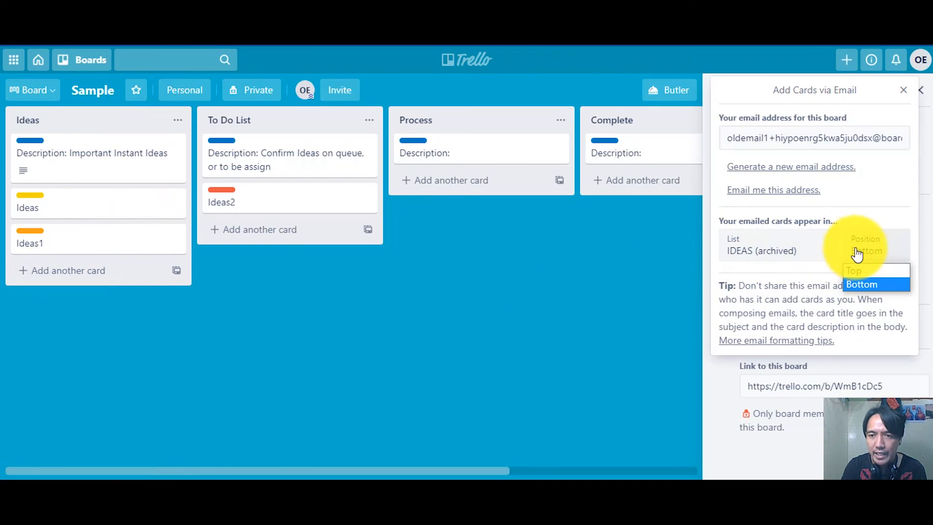
pyautogui.click(889, 227)
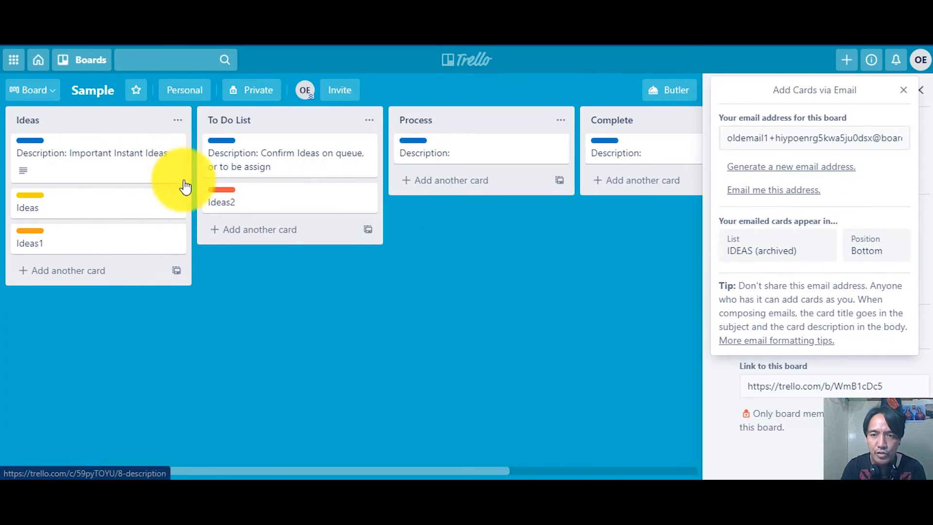
# - Set the emailed cards' position to Top, change it back to Bottom, and close the email settings
pyautogui.click(875, 248)
pyautogui.click(873, 272)
pyautogui.click(879, 264)
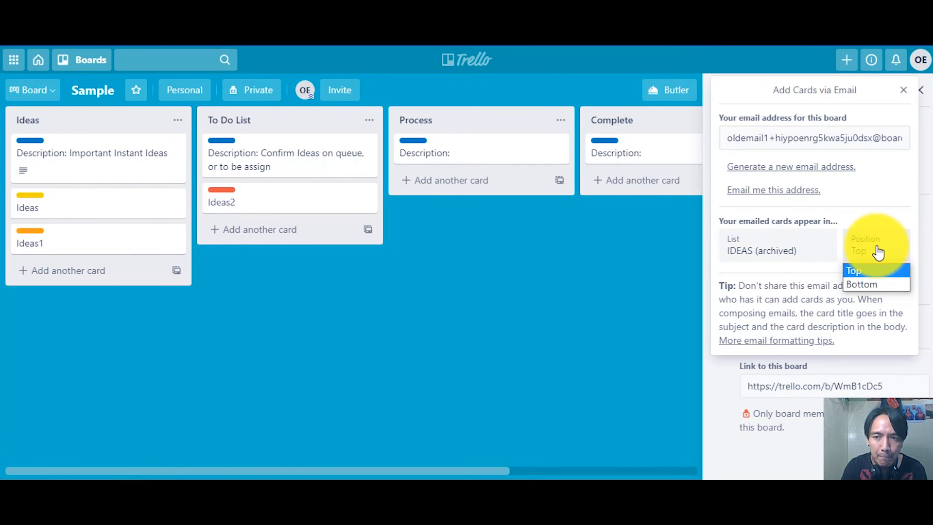
pyautogui.click(876, 287)
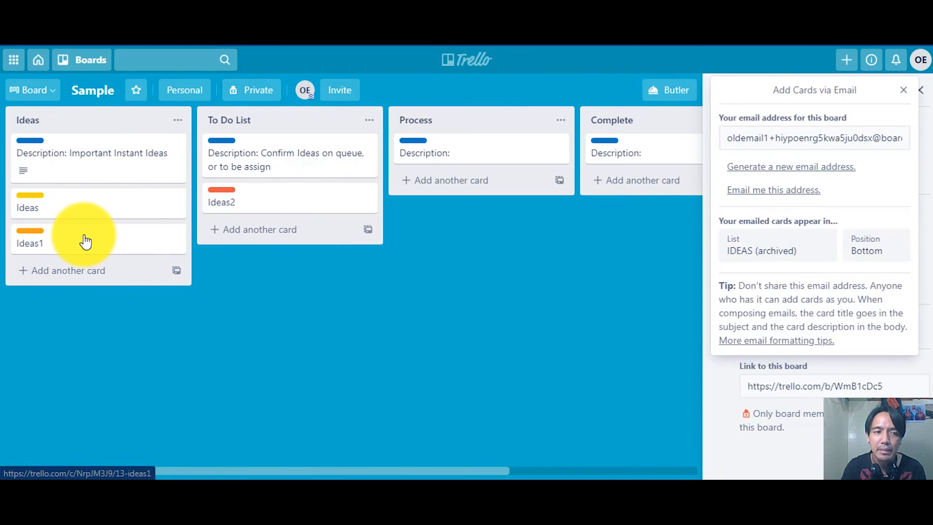
pyautogui.click(865, 250)
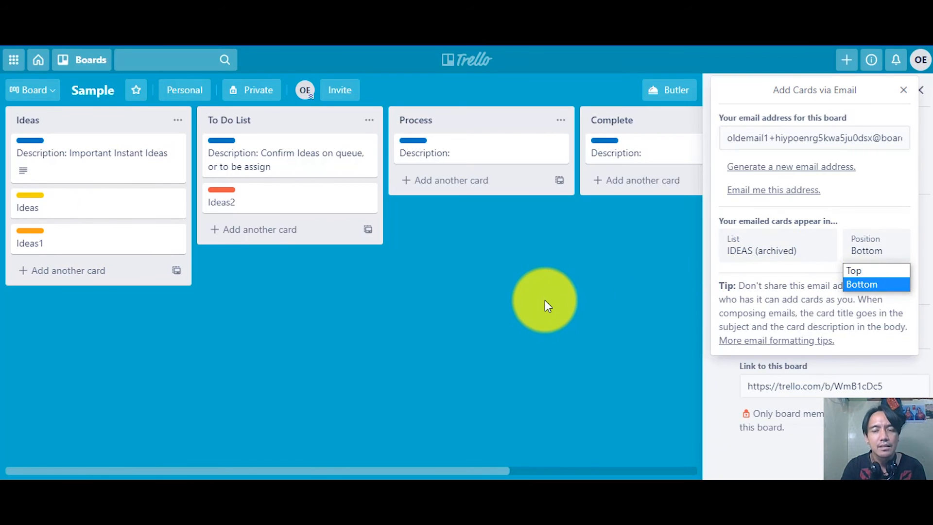
pyautogui.click(545, 299)
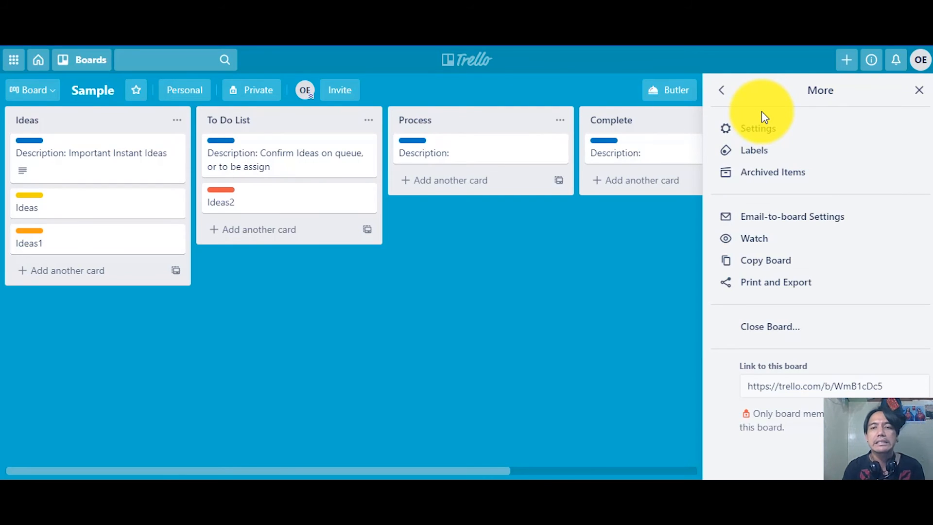
# - Search the board's Power-Ups for "custom" and add the Custom Fields Power-Up
pyautogui.click(721, 90)
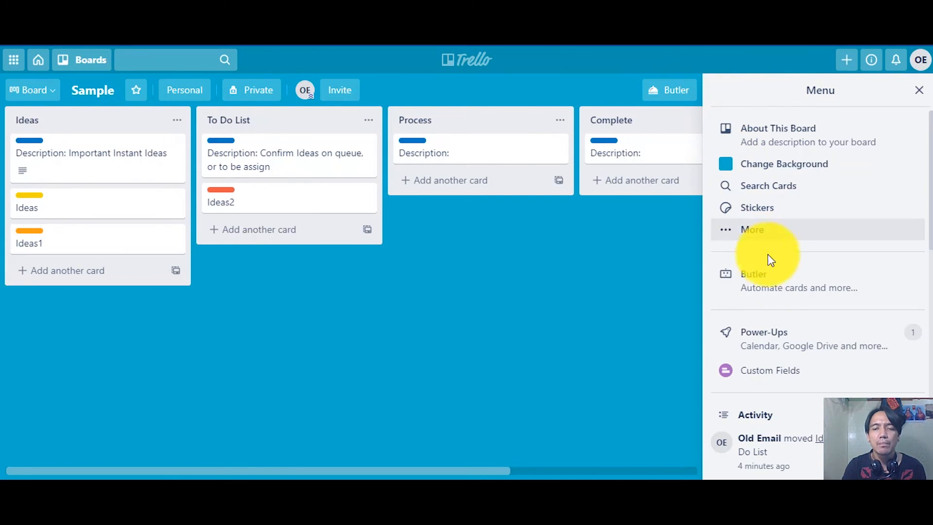
pyautogui.click(778, 336)
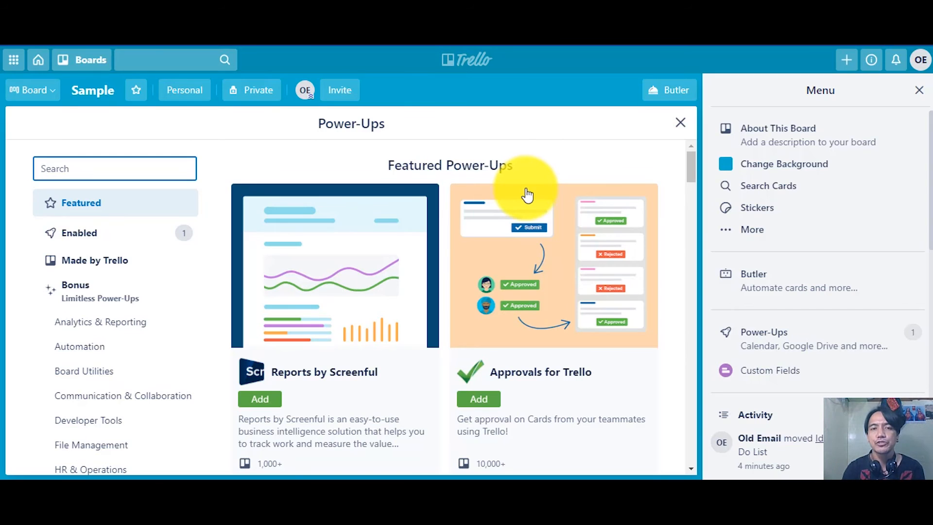
pyautogui.write('s')
pyautogui.press('BackSpace')
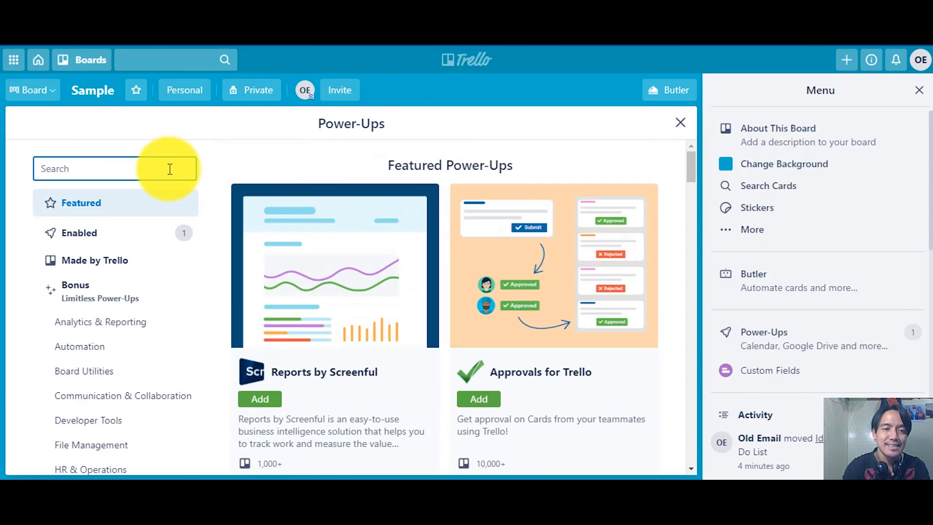
pyautogui.write('co')
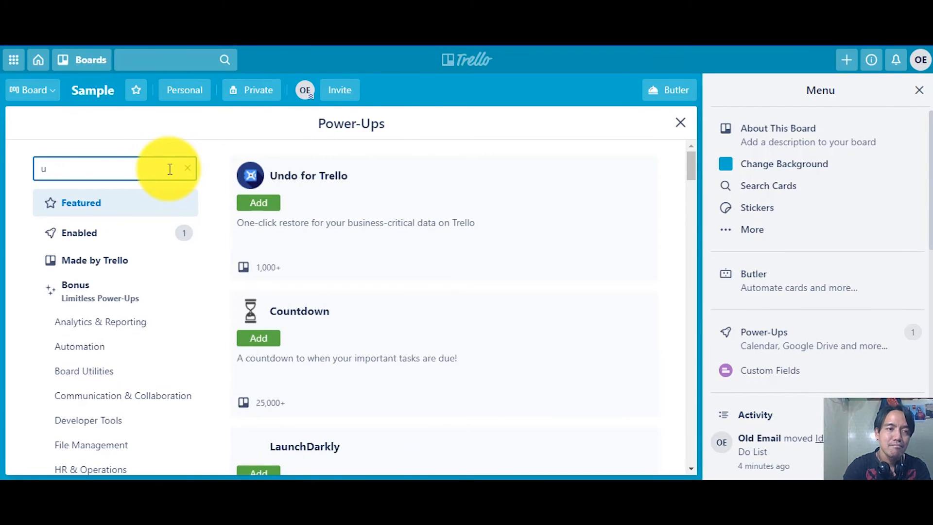
pyautogui.press('BackSpace')
pyautogui.write('um')
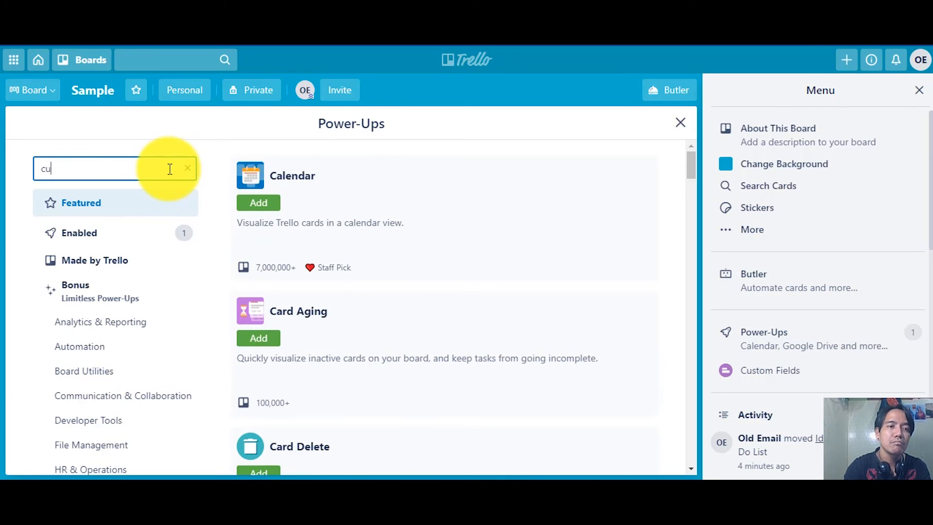
pyautogui.press('BackSpace')
pyautogui.write('stom')
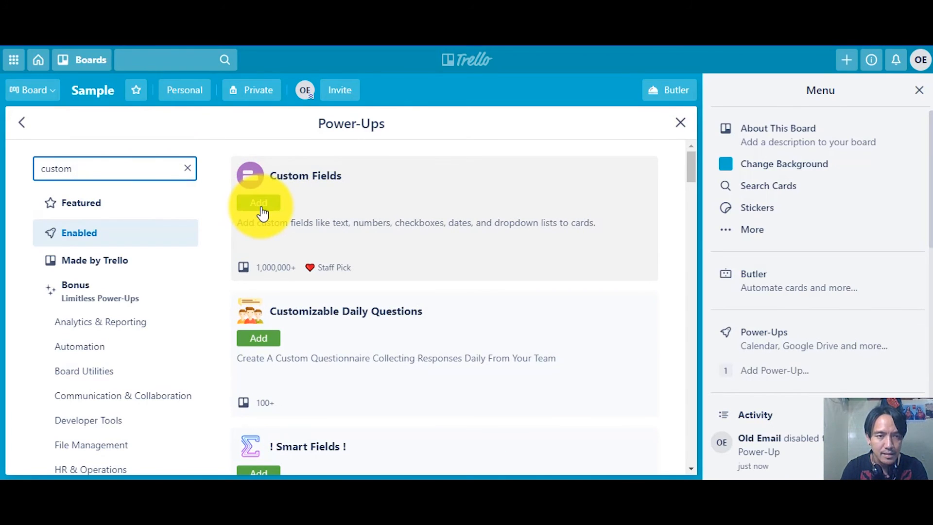
pyautogui.click(259, 203)
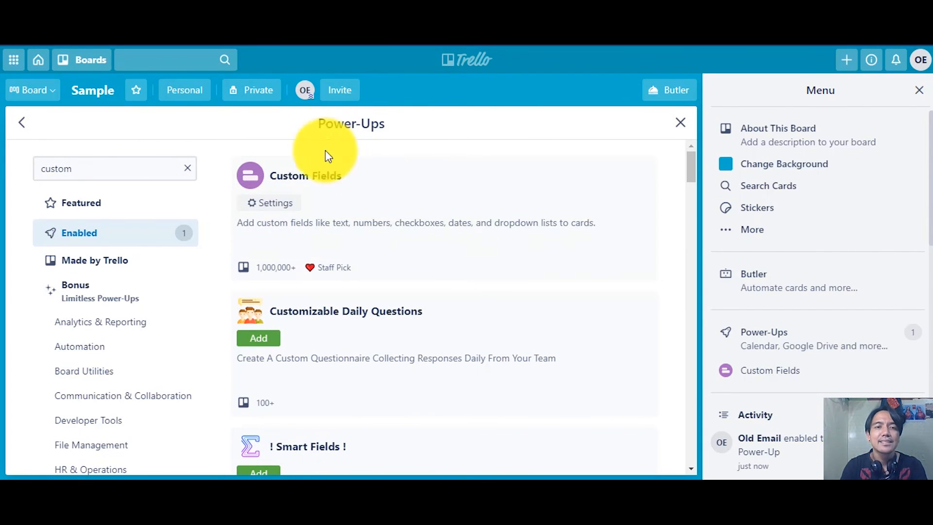
# - Return from the Power-Ups directory to the board and open the Ideas2 card in the To Do List
pyautogui.click(681, 123)
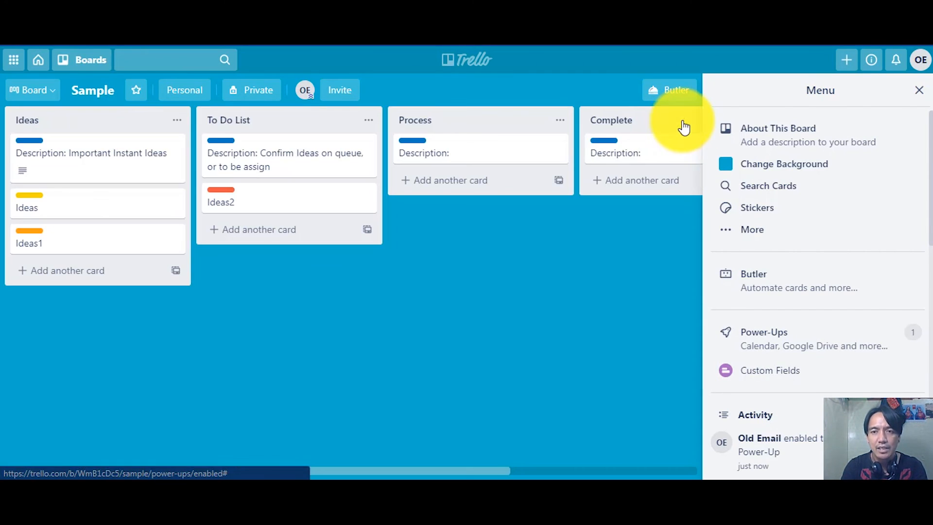
pyautogui.click(918, 90)
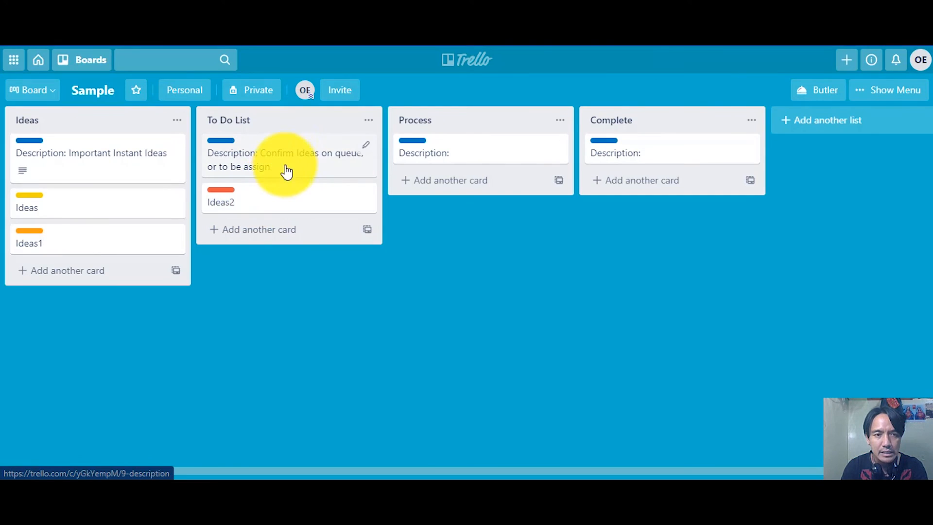
pyautogui.click(289, 199)
pyautogui.scroll(-3, 605, 283)
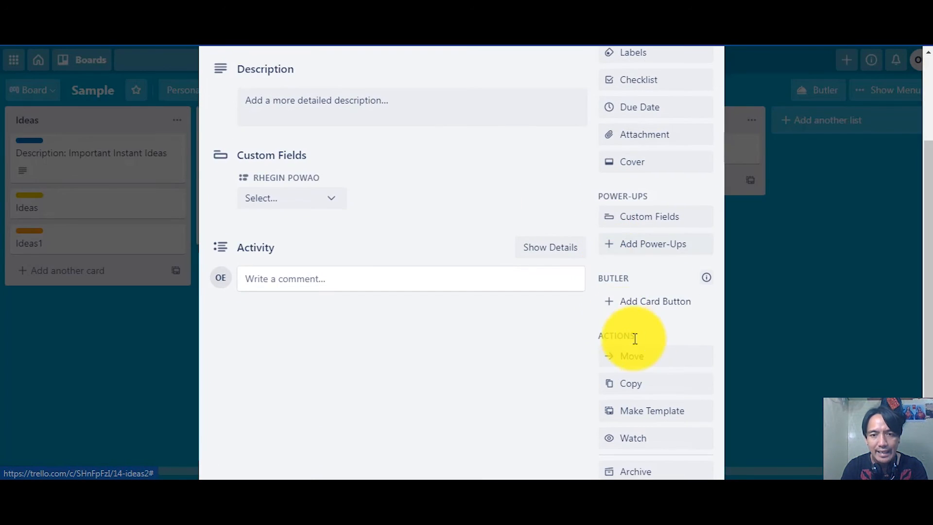
# - Create a Checkbox custom field on the Ideas2 card, using the person's full name as the field name
pyautogui.click(649, 227)
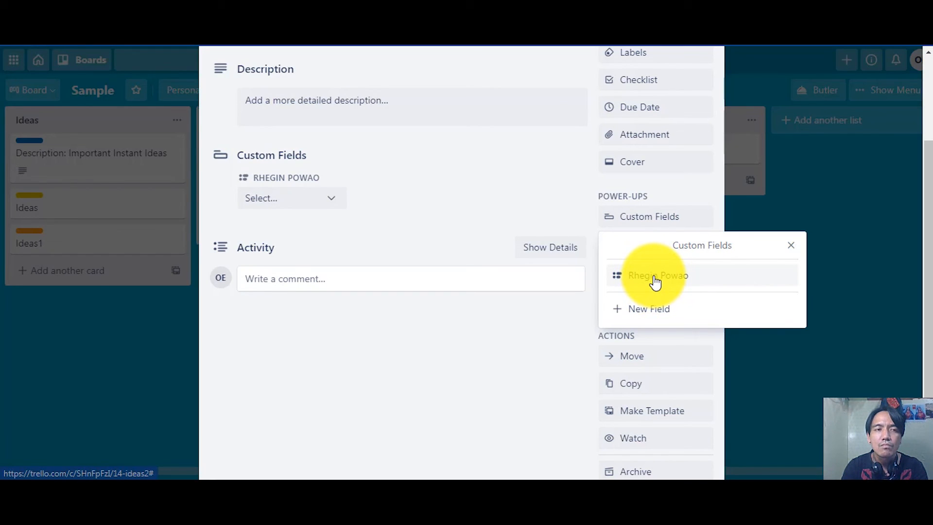
pyautogui.click(654, 312)
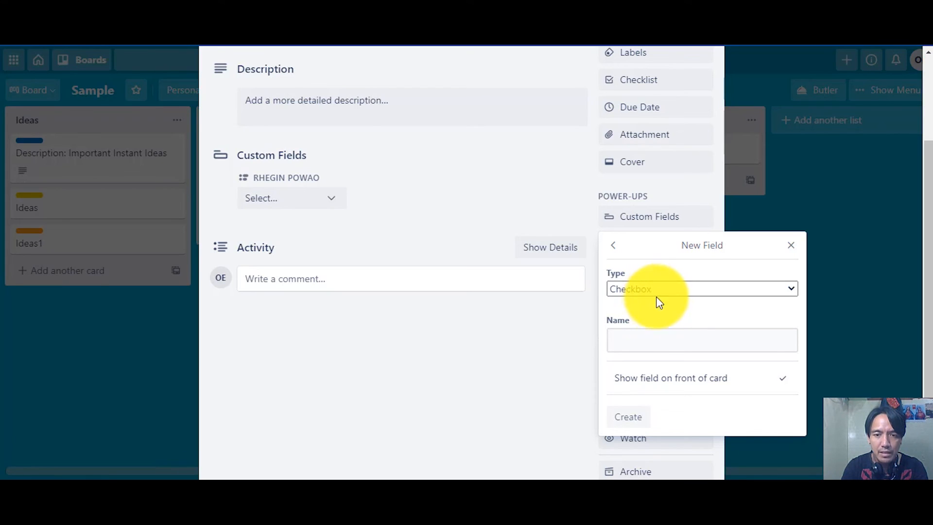
pyautogui.click(640, 340)
pyautogui.click(642, 369)
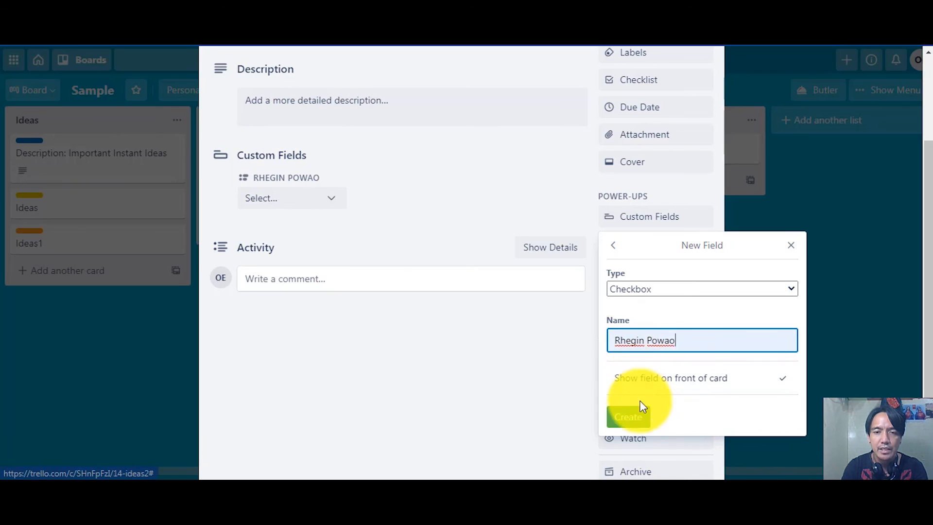
pyautogui.click(634, 424)
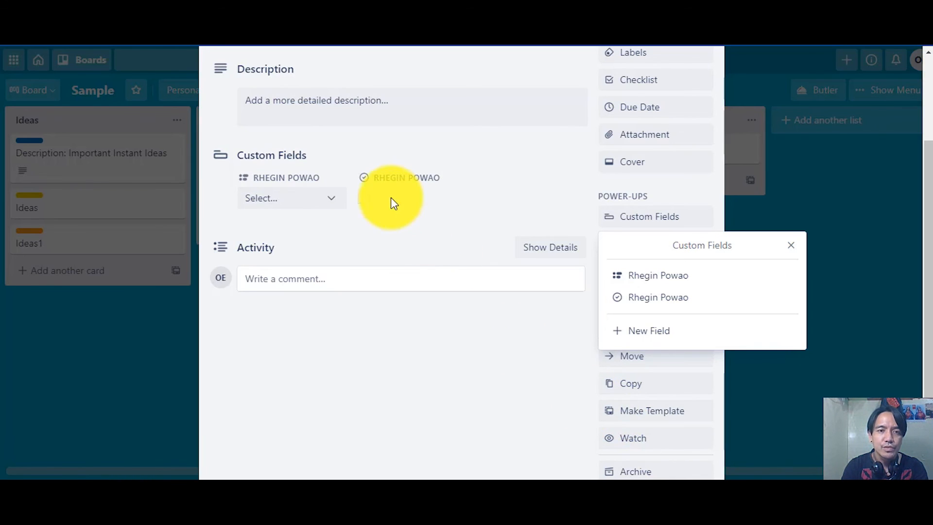
# - Check the dropdown custom field's choices on the Ideas2 card and add a Checkbox custom field named Friend
pyautogui.click(365, 183)
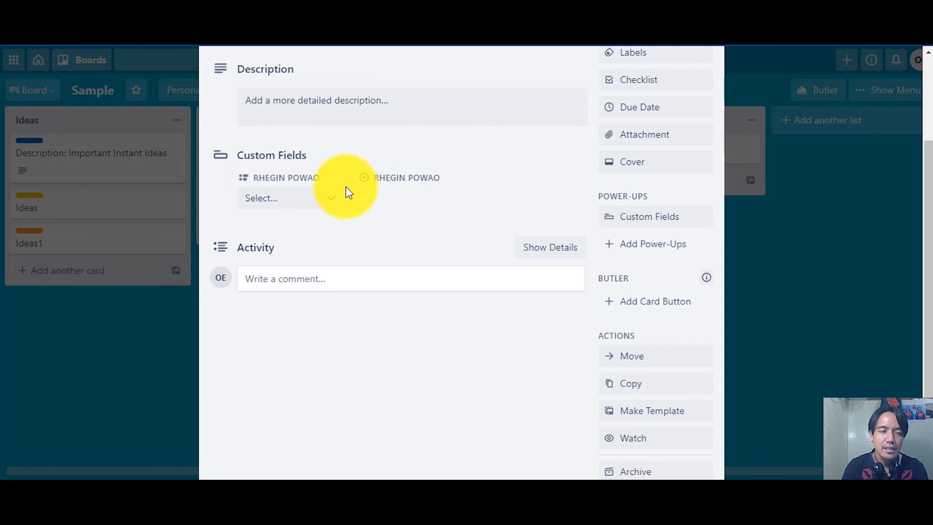
pyautogui.click(287, 200)
pyautogui.click(290, 199)
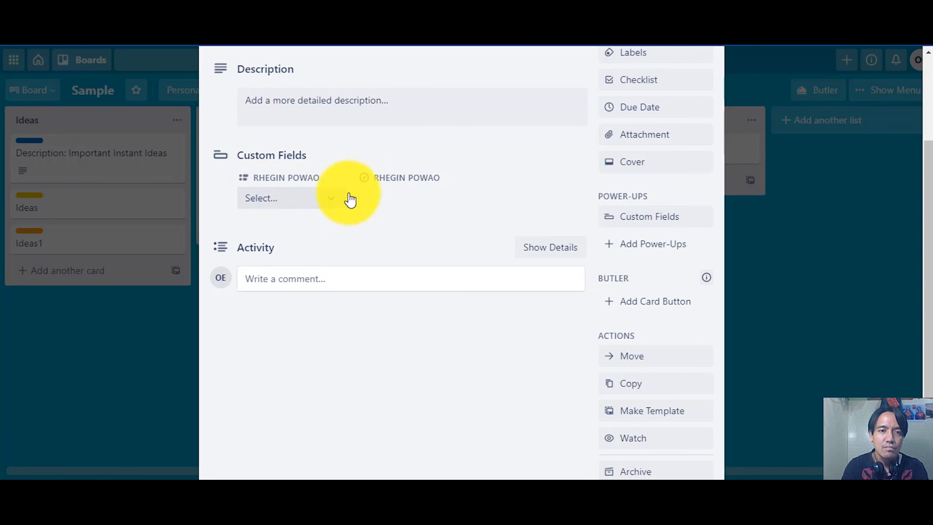
pyautogui.click(628, 224)
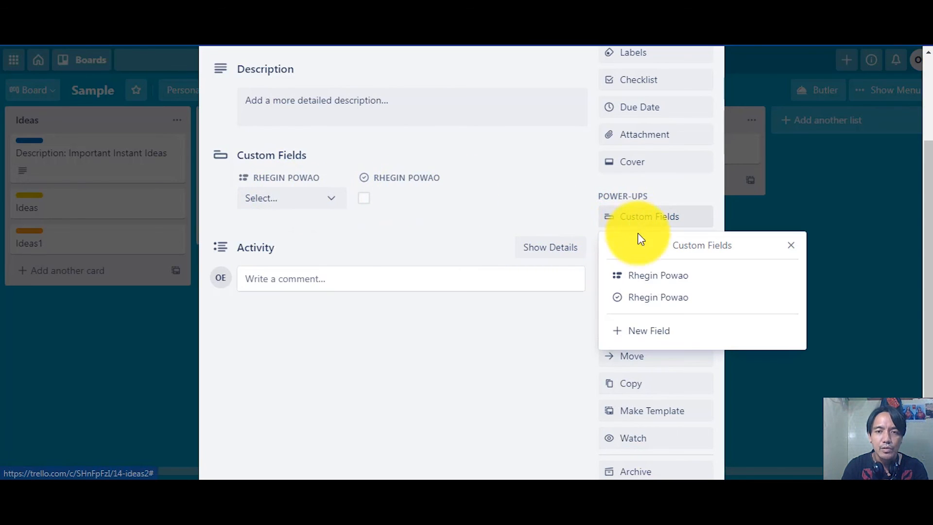
pyautogui.click(791, 249)
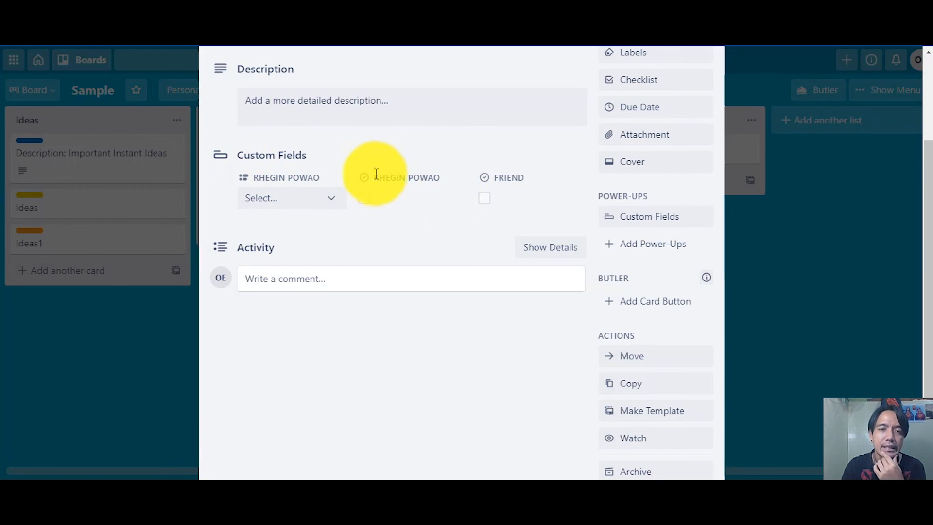
# - Create a Date custom field on the Ideas2 card, using the person's full name as the field name
pyautogui.click(668, 223)
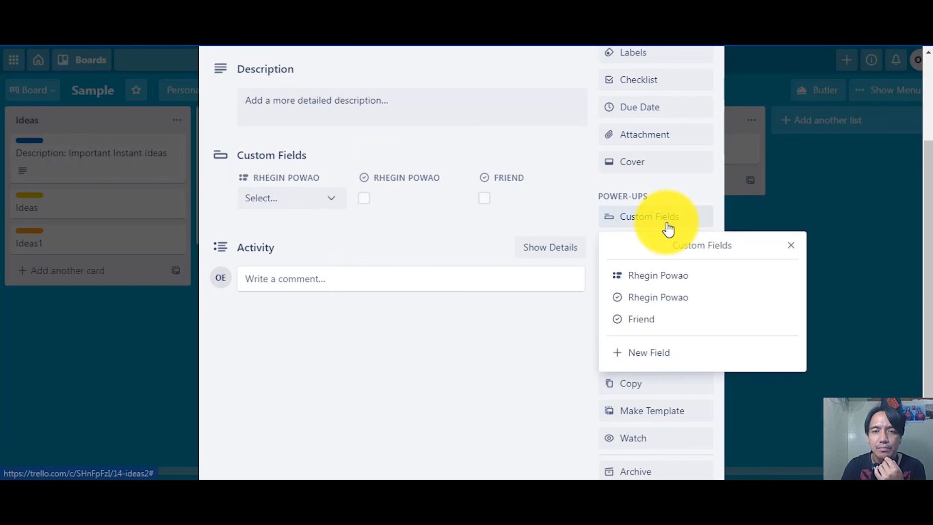
pyautogui.click(651, 354)
pyautogui.click(673, 287)
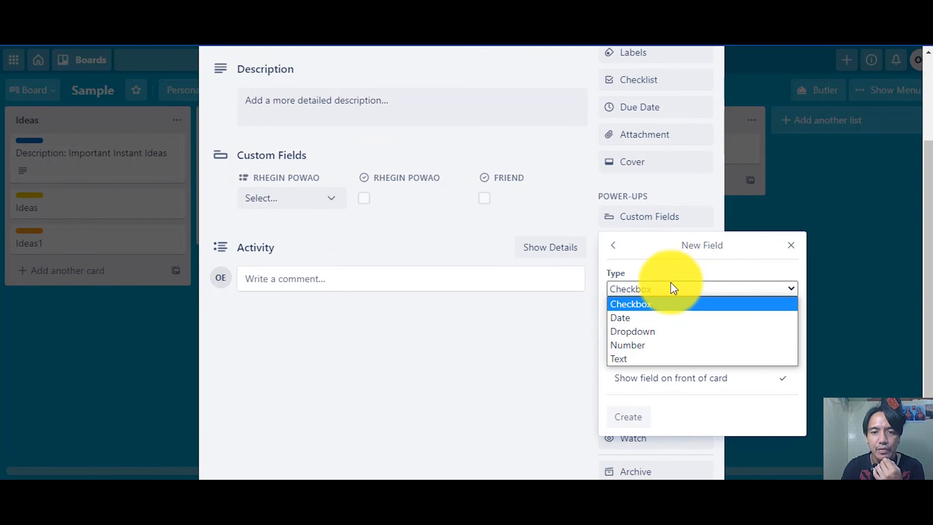
pyautogui.click(651, 317)
pyautogui.click(638, 345)
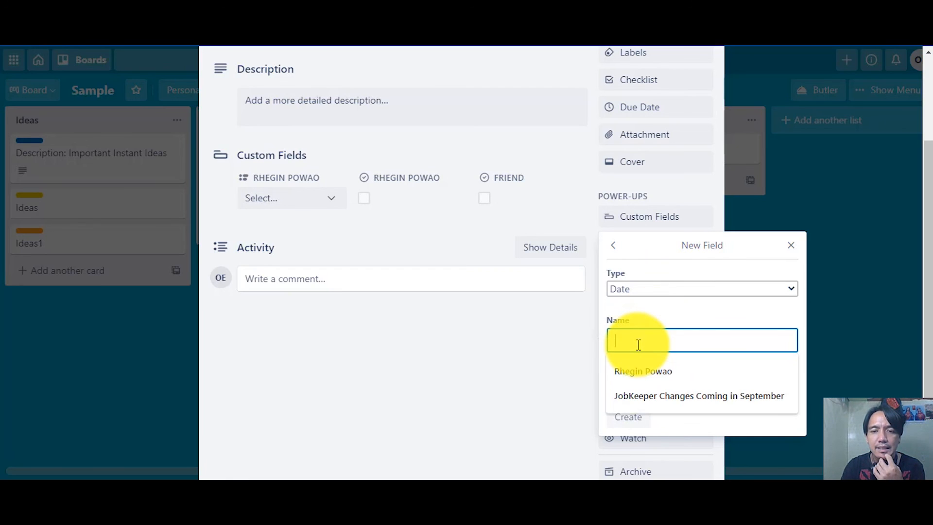
pyautogui.click(637, 369)
pyautogui.click(632, 416)
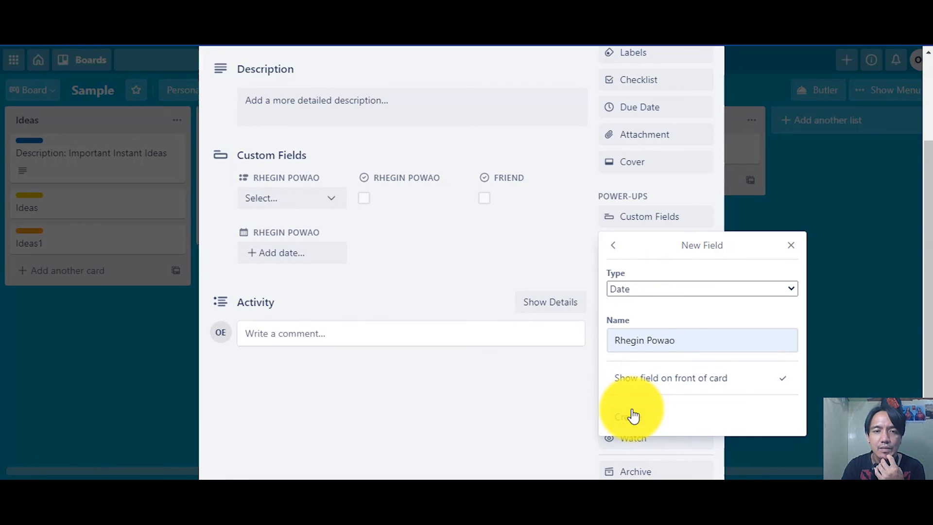
pyautogui.click(270, 252)
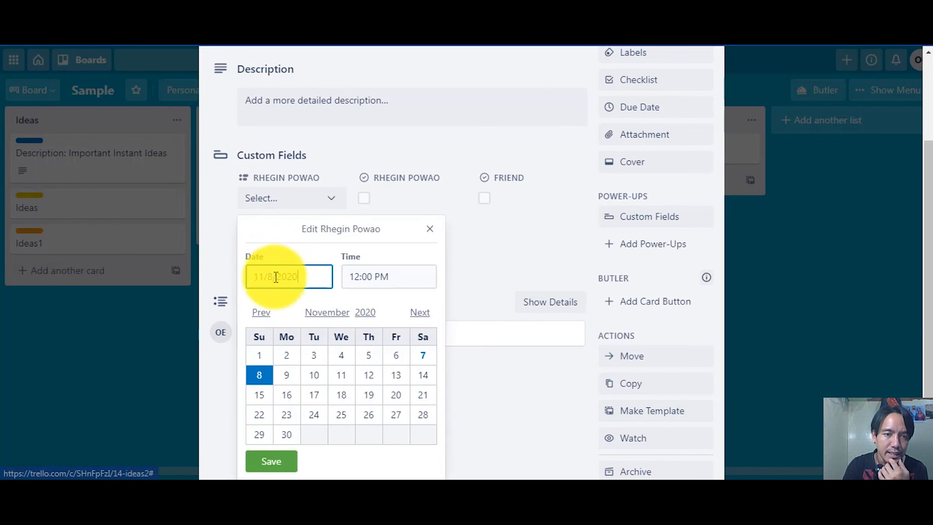
pyautogui.write('11/3/2020')
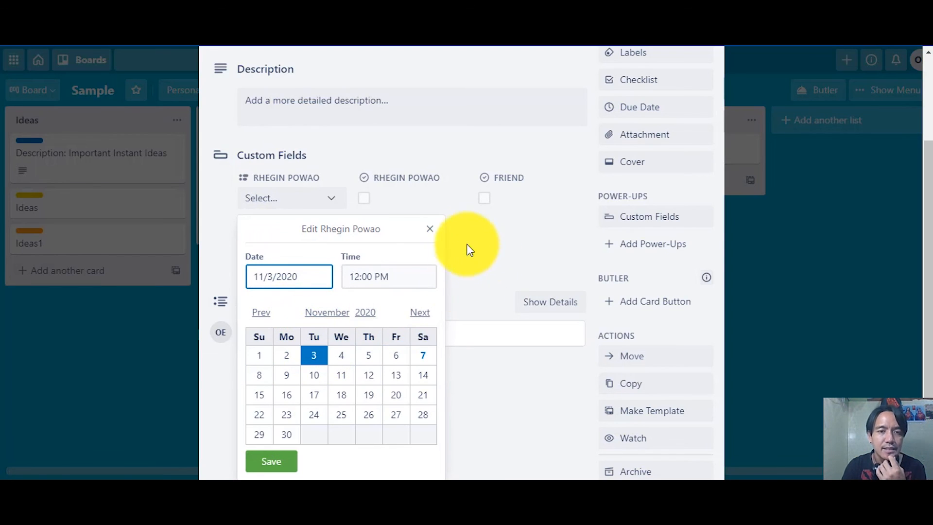
pyautogui.click(430, 228)
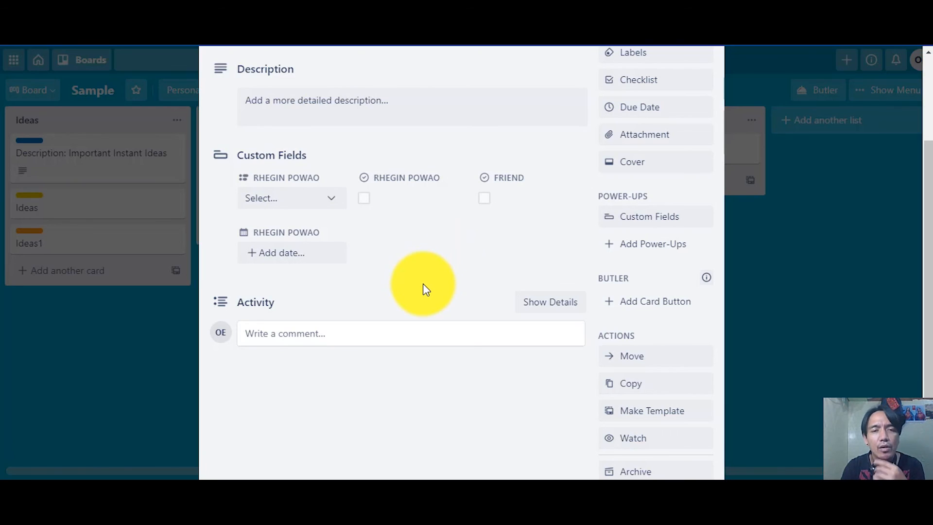
# - Close the Ideas2 card and disable the Custom Fields Power-Up among the board's enabled Power-Ups
pyautogui.scroll(3, 423, 284)
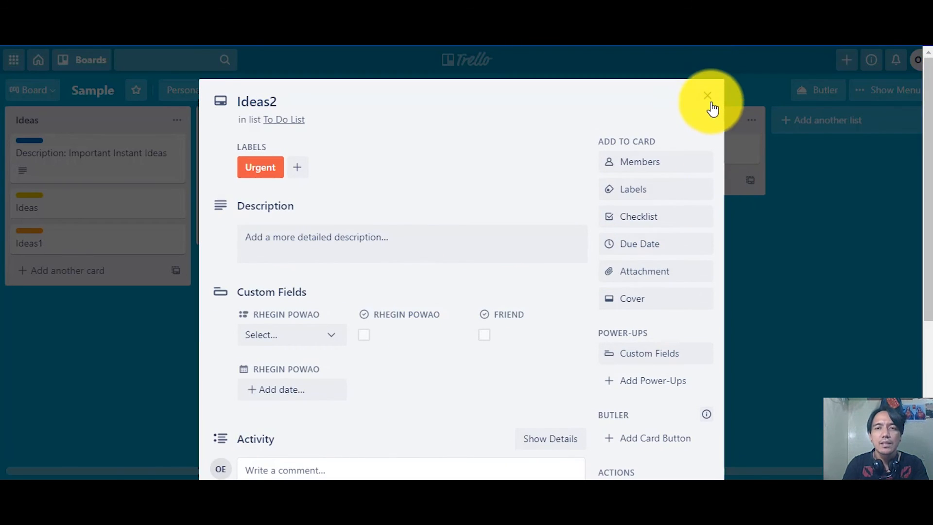
pyautogui.click(708, 97)
pyautogui.click(885, 93)
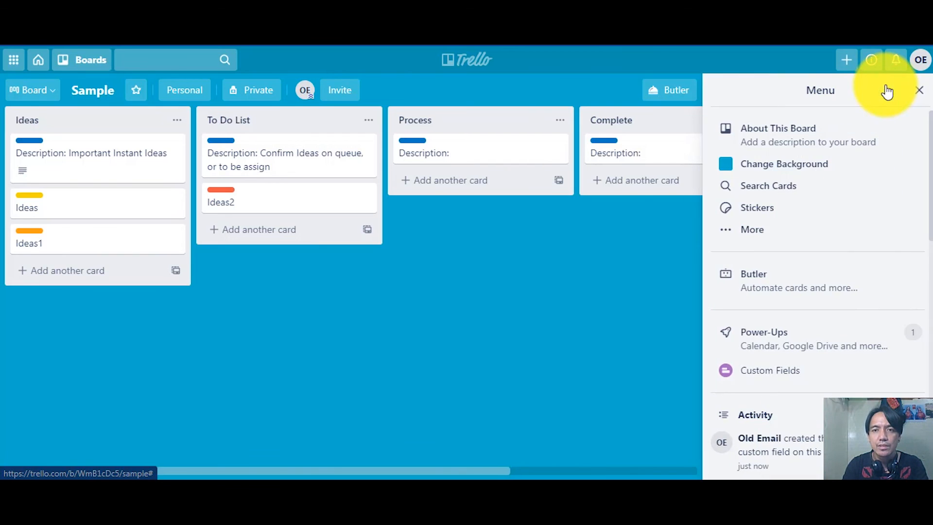
pyautogui.click(778, 344)
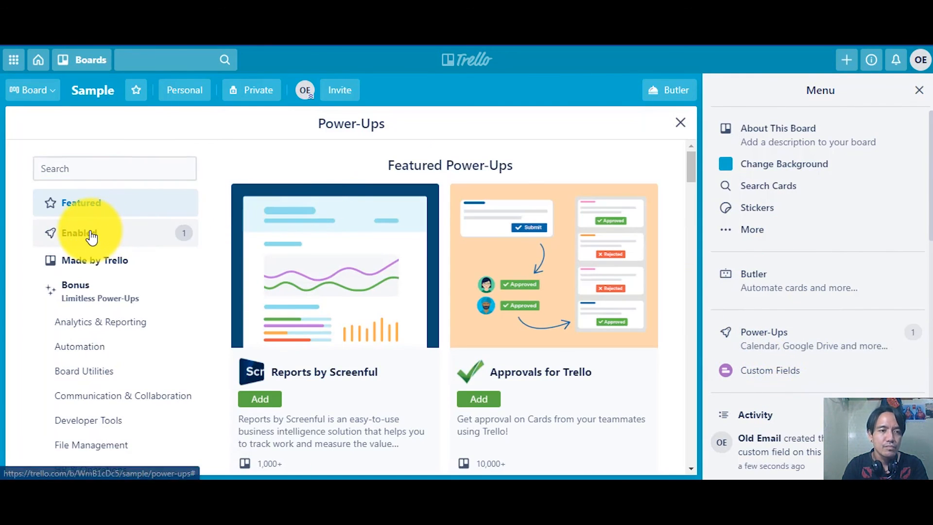
pyautogui.click(92, 236)
pyautogui.click(302, 205)
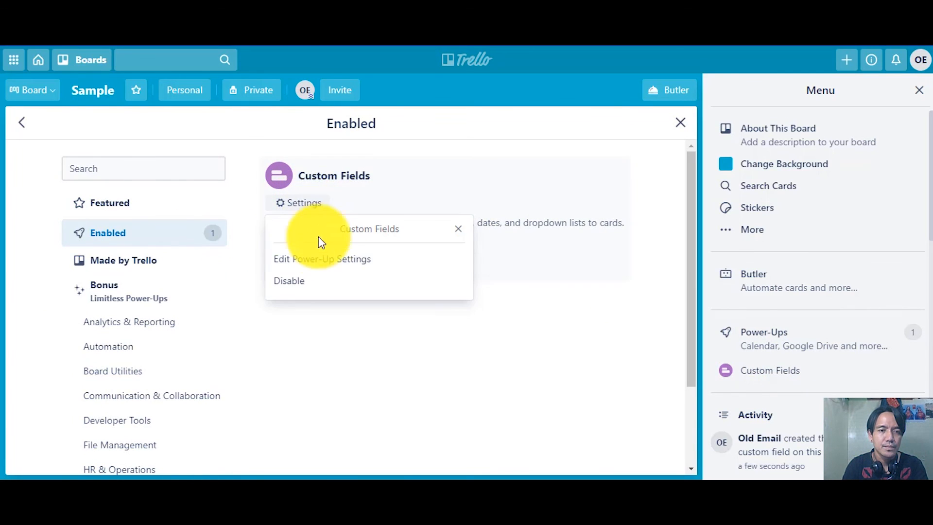
pyautogui.click(297, 281)
# - Search the Power-Ups for "cale", add the Calendar Power-Up, and open the board's Calendar view
pyautogui.click(144, 169)
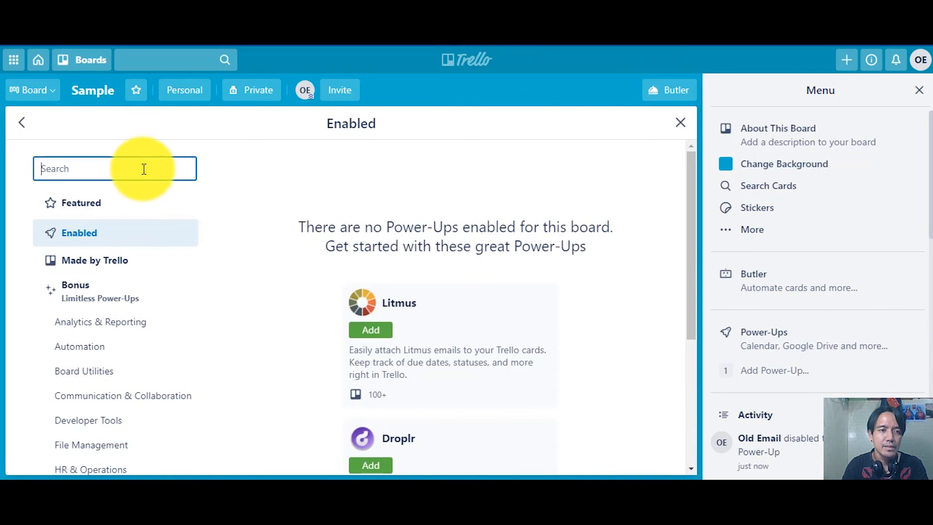
pyautogui.write('cale')
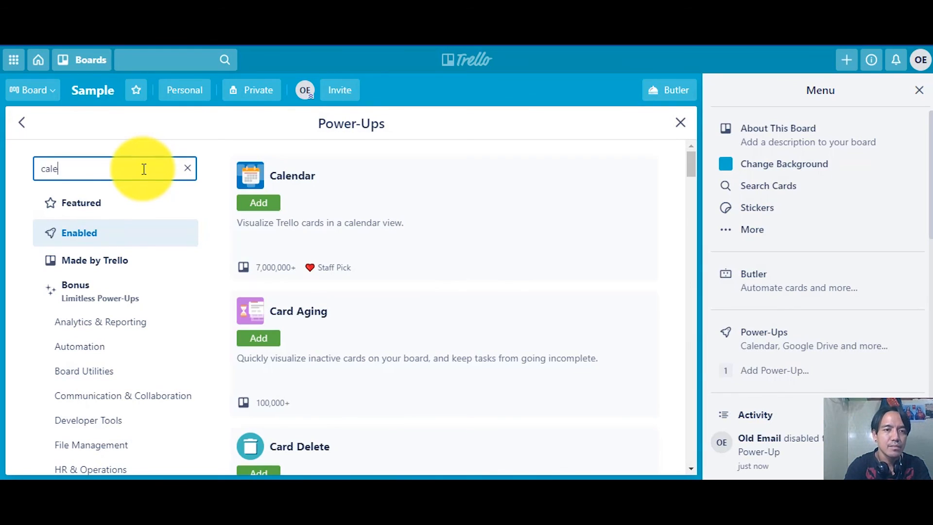
pyautogui.click(253, 206)
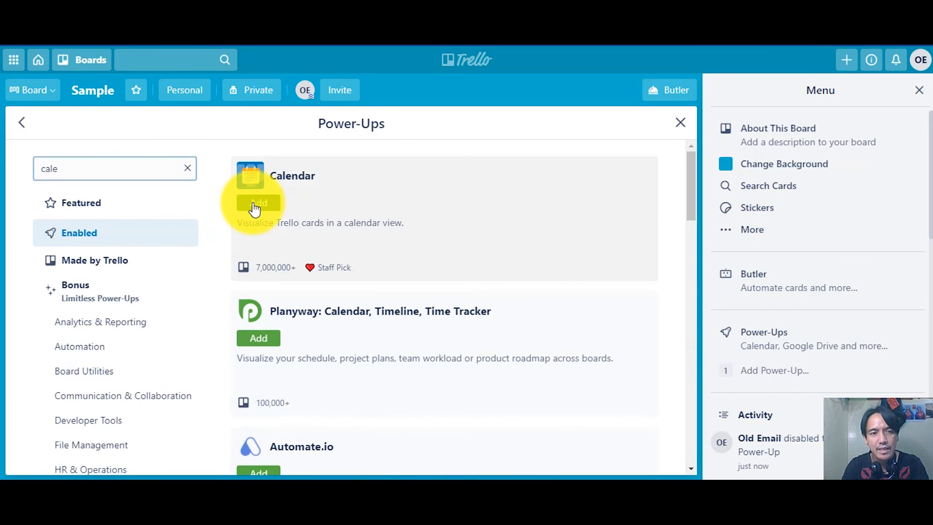
pyautogui.click(679, 123)
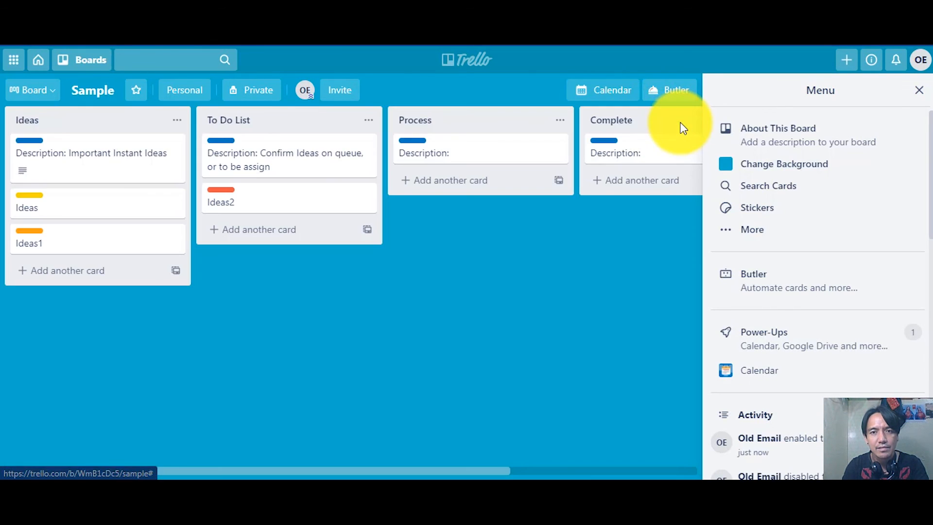
pyautogui.click(603, 93)
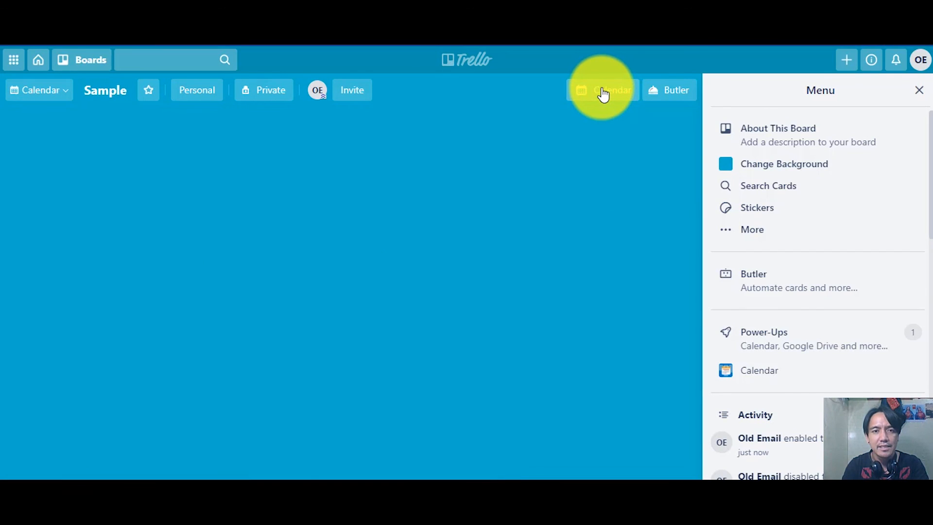